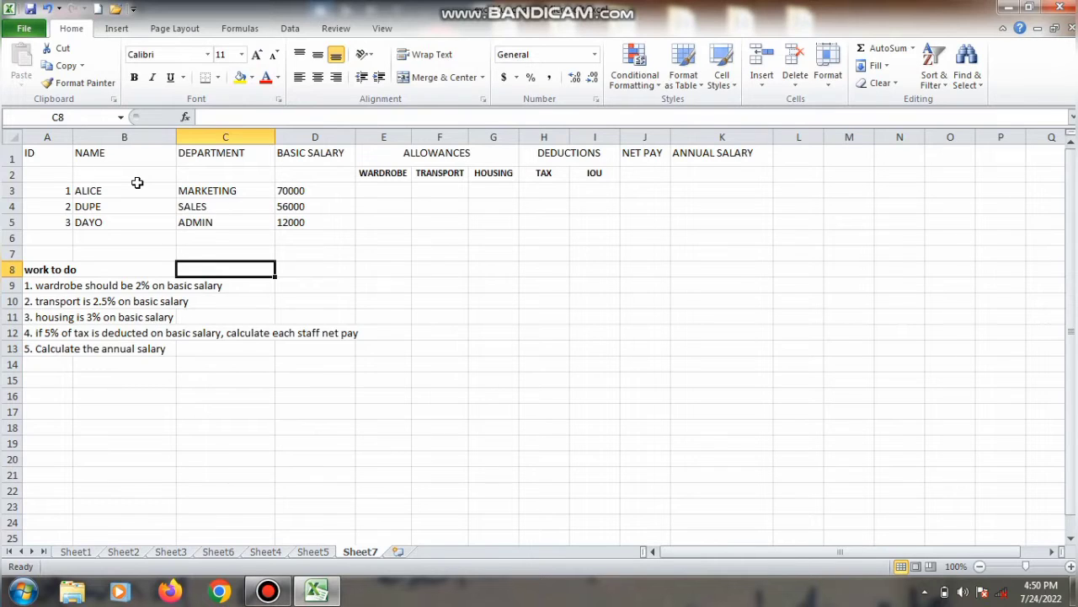
Step: Calculate the first employee's wardrobe allowance in E3 as 2% of basic salary with =(2%*D3)
{"action": "left_click", "coordinate": [369, 190]}
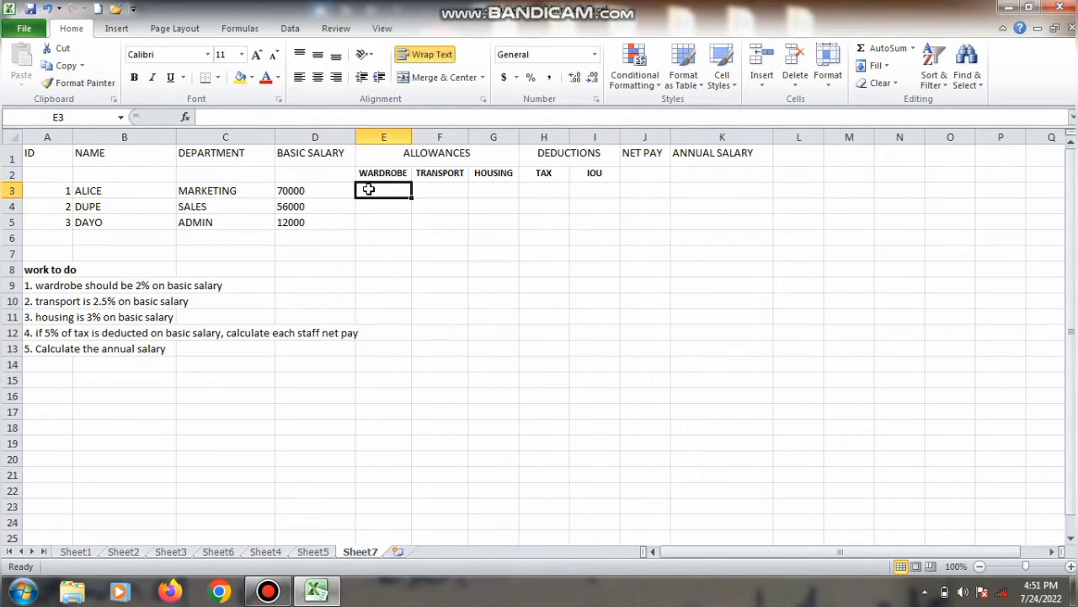
{"action": "type", "text": "="}
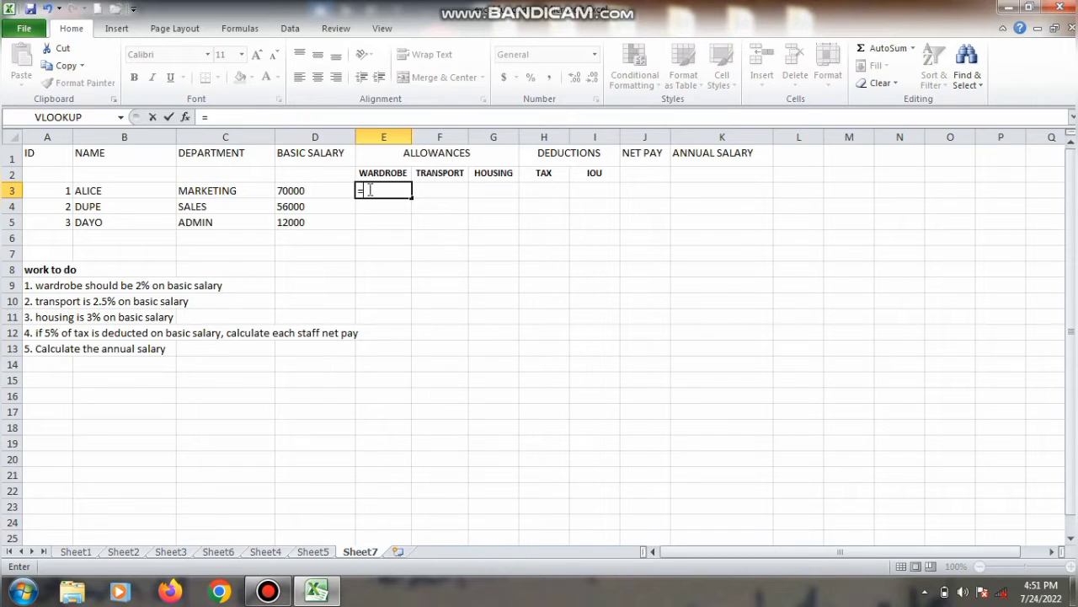
{"action": "type", "text": "(2%"}
{"action": "type", "text": "*"}
{"action": "left_click", "coordinate": [324, 191]}
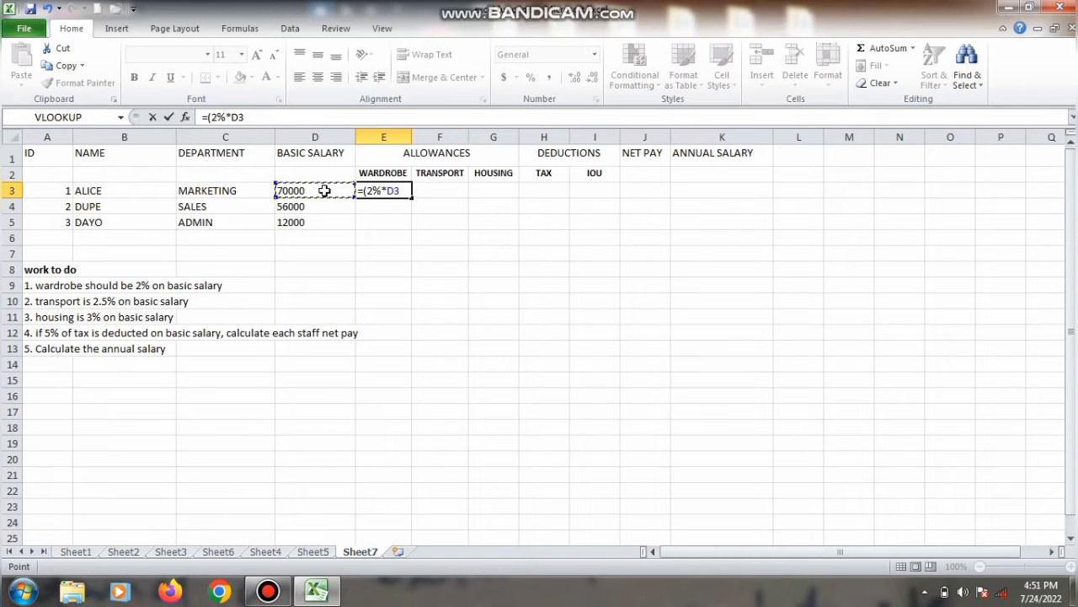
{"action": "type", "text": ")"}
{"action": "key", "text": "Return"}
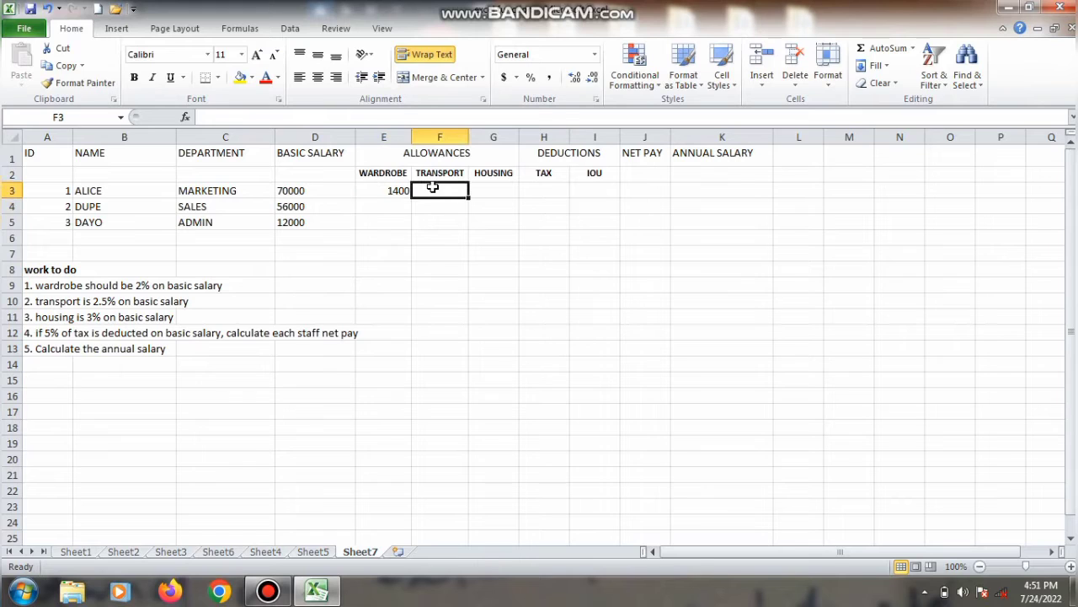
Step: Calculate the first employee's transport allowance in F3 as 2.5% of basic salary with =(2.5%*D3)
{"action": "left_click", "coordinate": [432, 187]}
{"action": "type", "text": "=("}
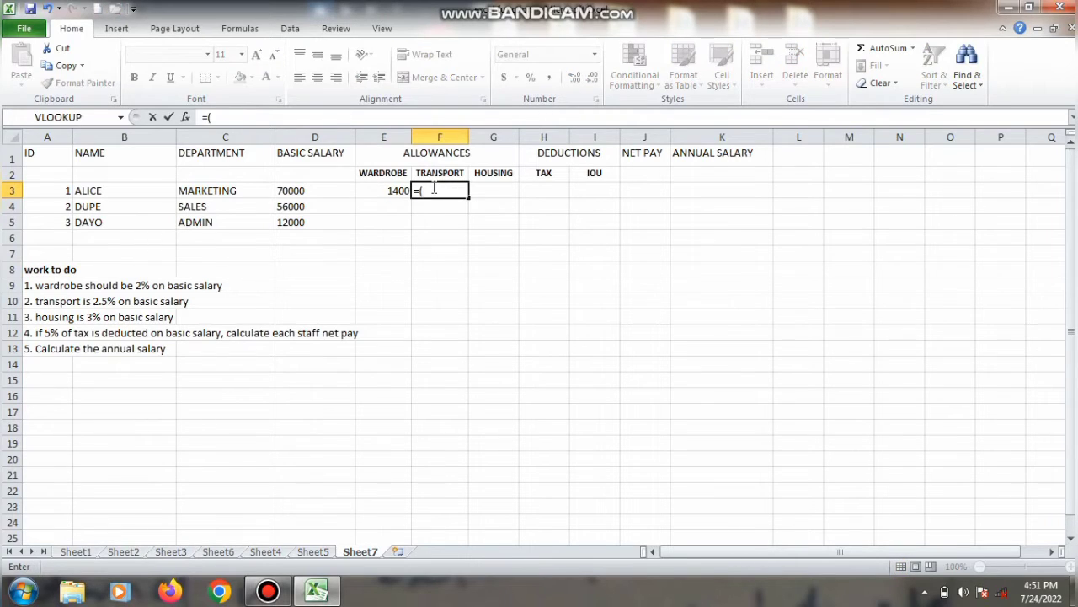
{"action": "type", "text": "2.5%*"}
{"action": "left_click", "coordinate": [331, 190]}
{"action": "type", "text": ")"}
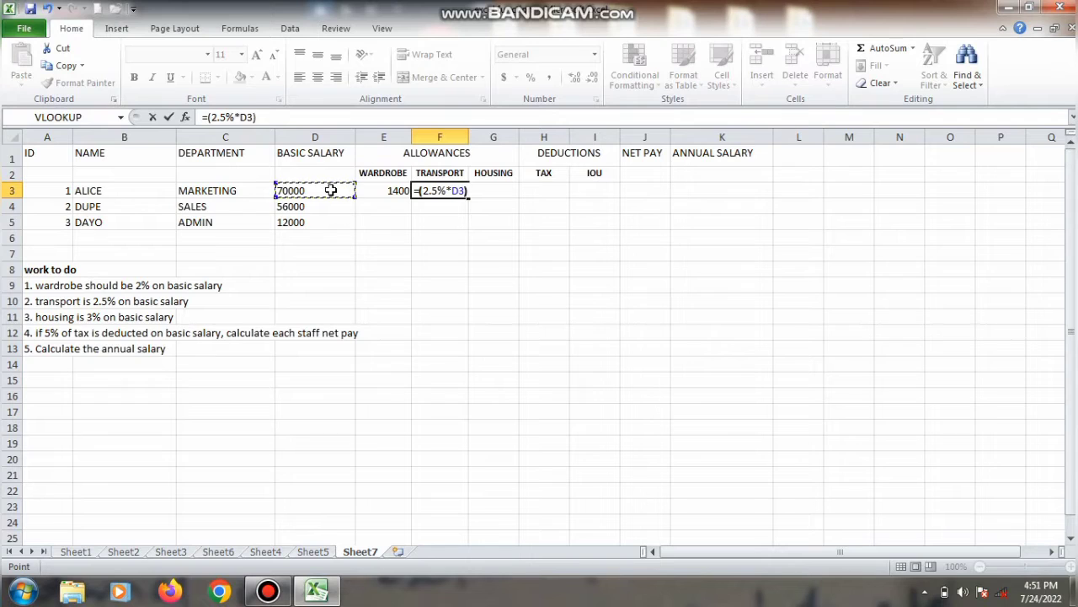
{"action": "key", "text": "Return"}
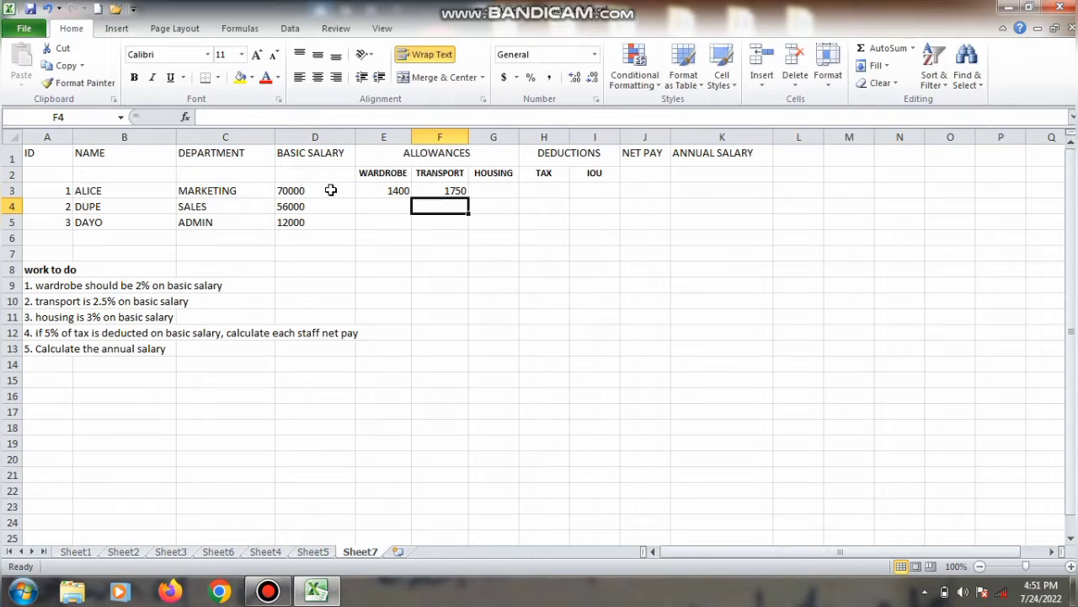
Step: Calculate the first employee's housing allowance in G3 as 3% of basic salary with =(3%*D3)
{"action": "left_click", "coordinate": [494, 187]}
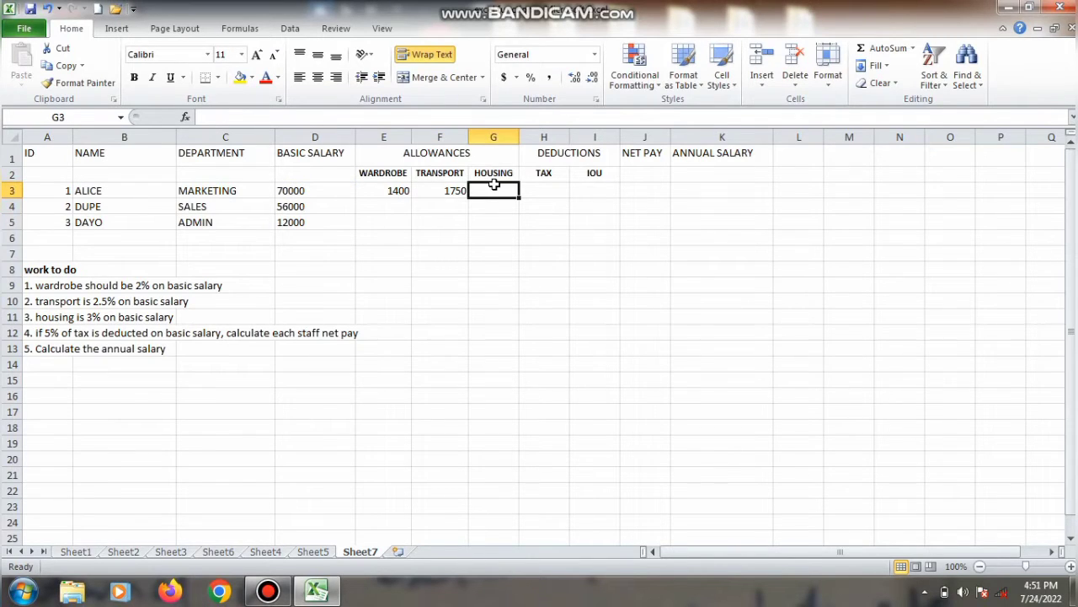
{"action": "type", "text": "="}
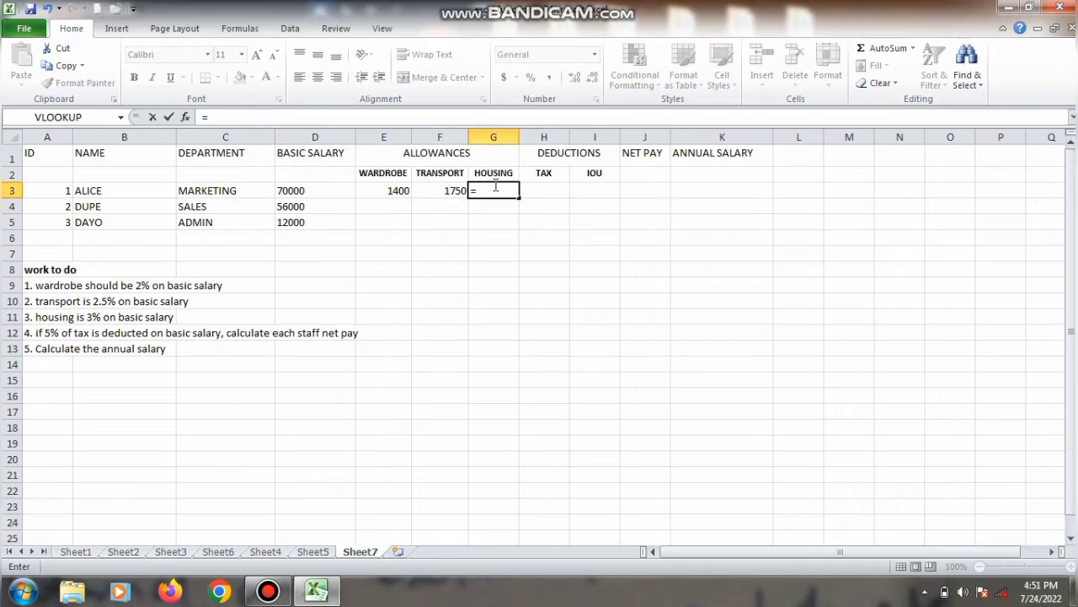
{"action": "type", "text": "(3%*"}
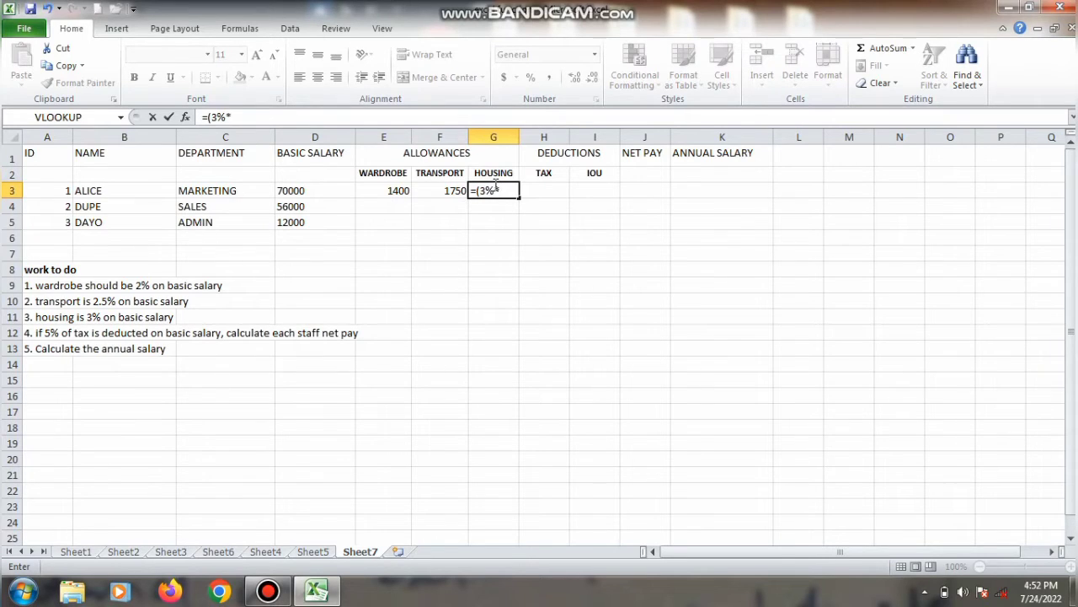
{"action": "left_click", "coordinate": [311, 188]}
{"action": "type", "text": ")"}
{"action": "key", "text": "Return"}
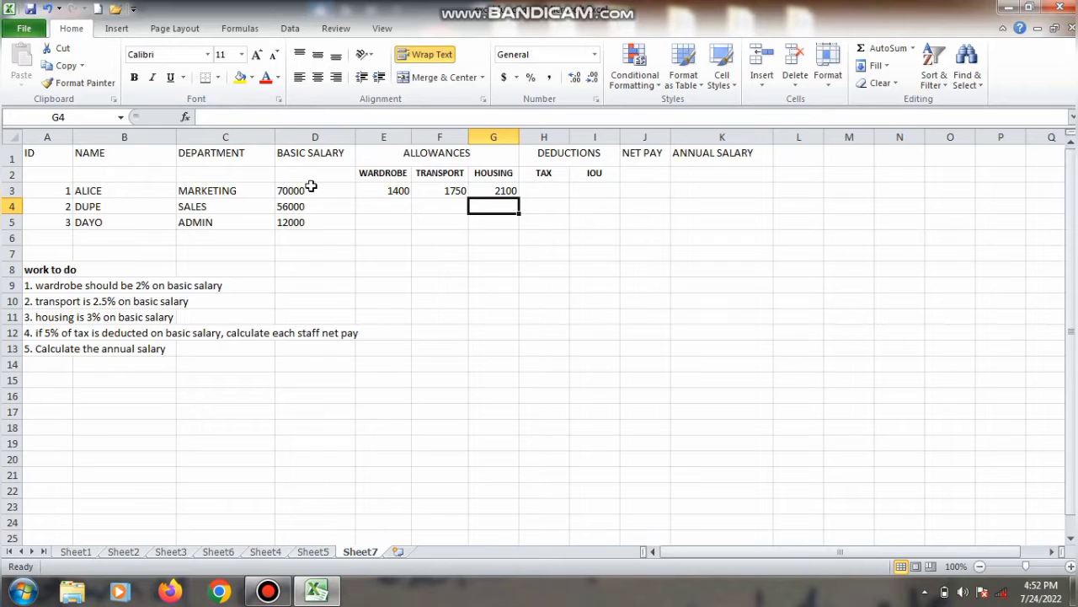
Step: Try to calculate the first employee's tax in H3 with =(5%*D30), accepting the proposed formula correction
{"action": "left_click", "coordinate": [544, 191]}
{"action": "type", "text": "="}
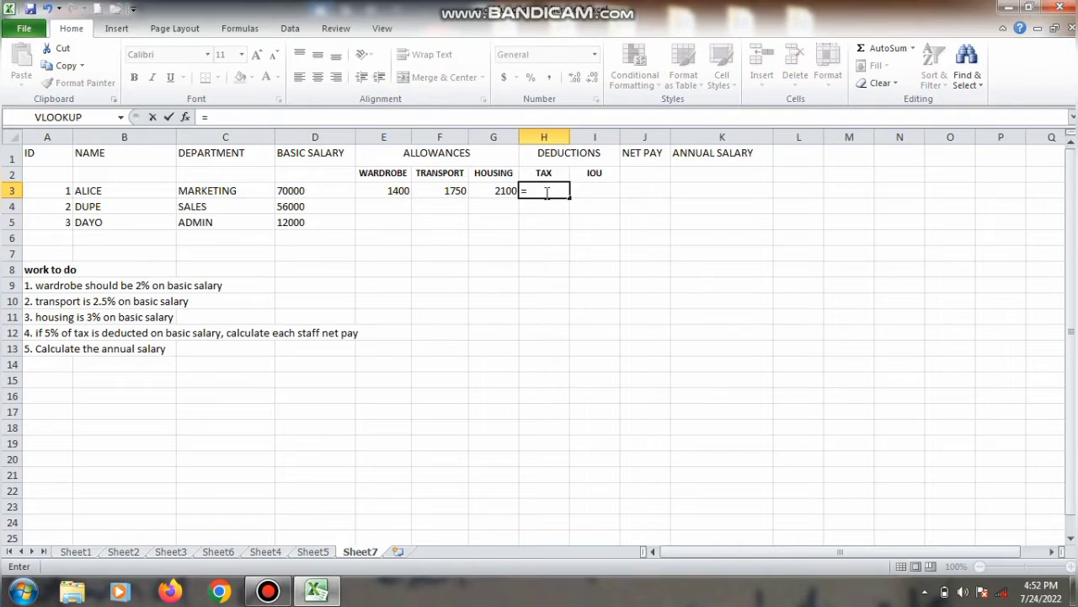
{"action": "type", "text": "(5%*"}
{"action": "left_click", "coordinate": [325, 196]}
{"action": "type", "text": "0"}
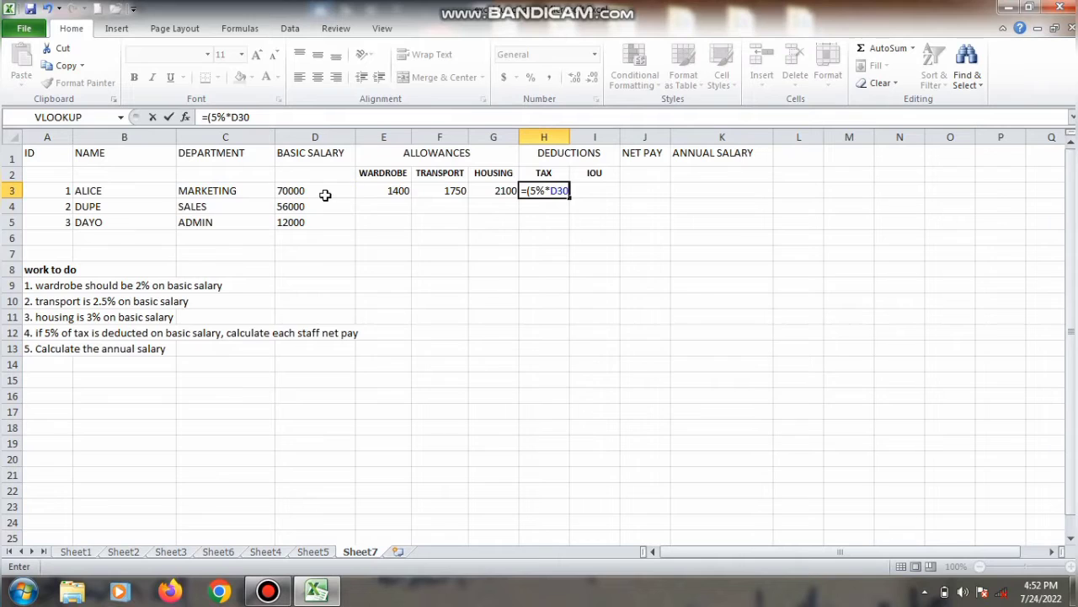
{"action": "key", "text": "Return"}
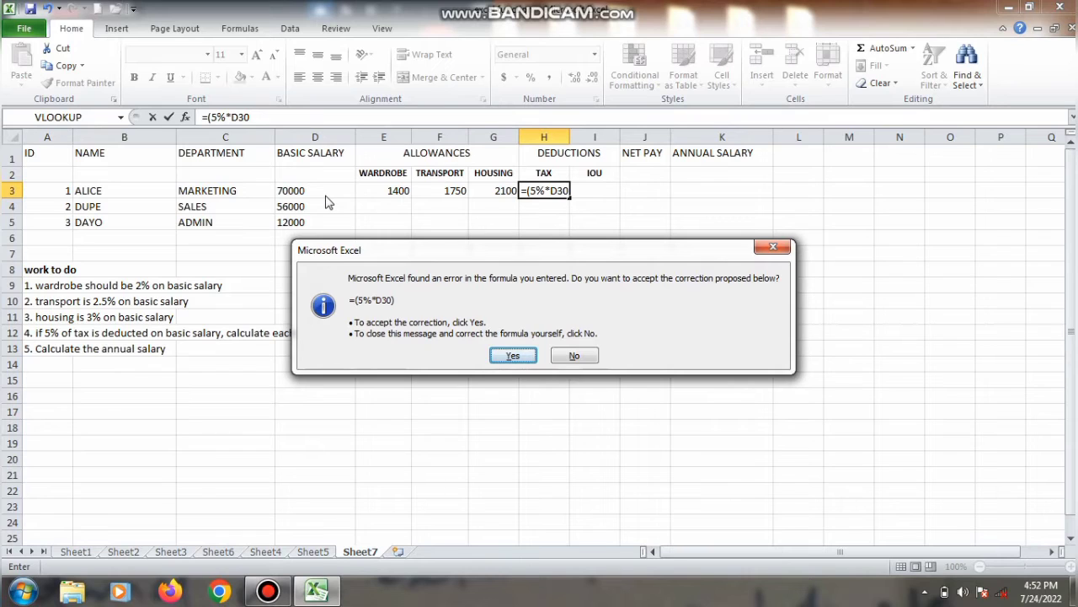
{"action": "key", "text": "Return"}
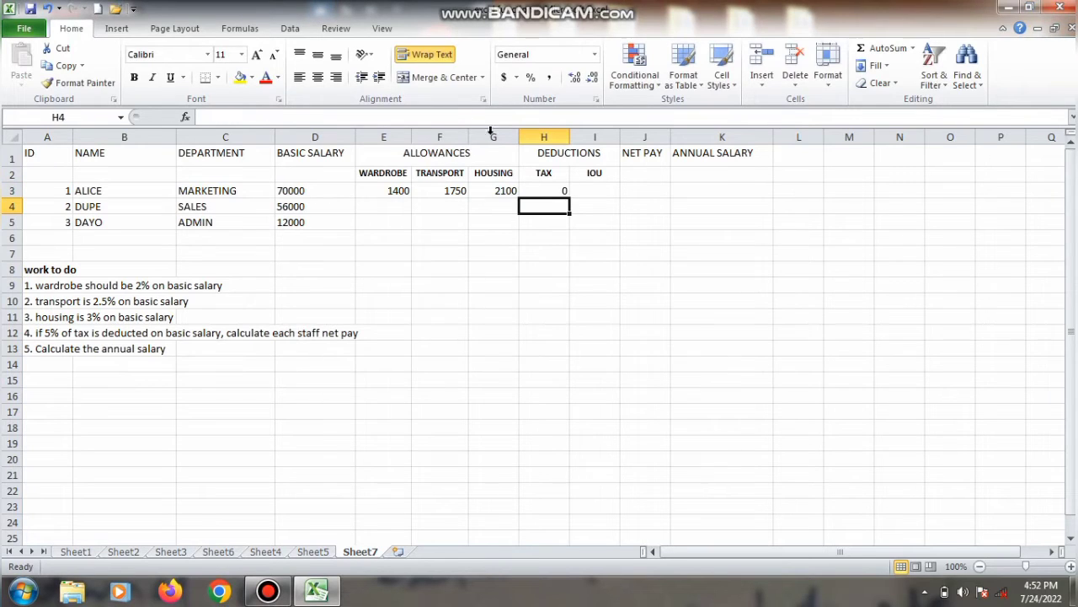
Step: Replace the tax formula in H3 with =(5%*D3), taking 5% of the first employee's basic salary
{"action": "left_click", "coordinate": [562, 191]}
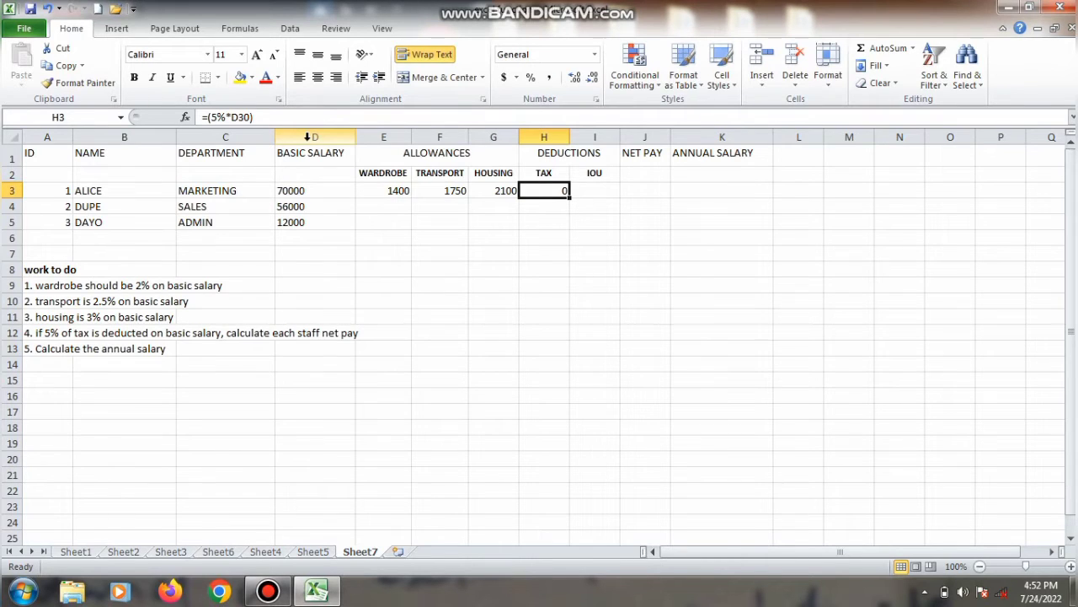
{"action": "type", "text": "="}
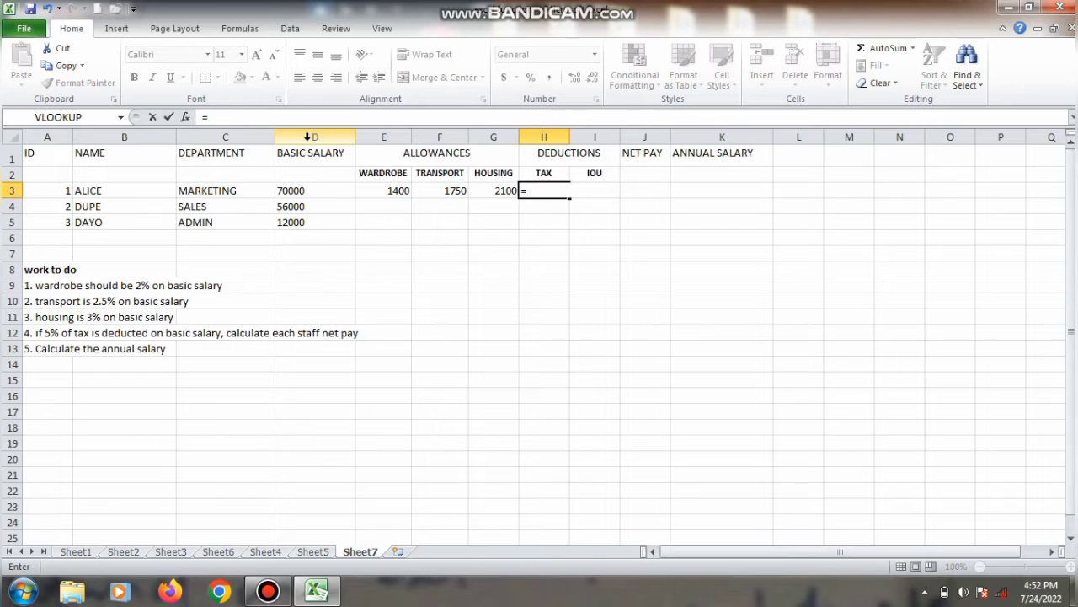
{"action": "type", "text": "(5%*"}
{"action": "left_click", "coordinate": [299, 189]}
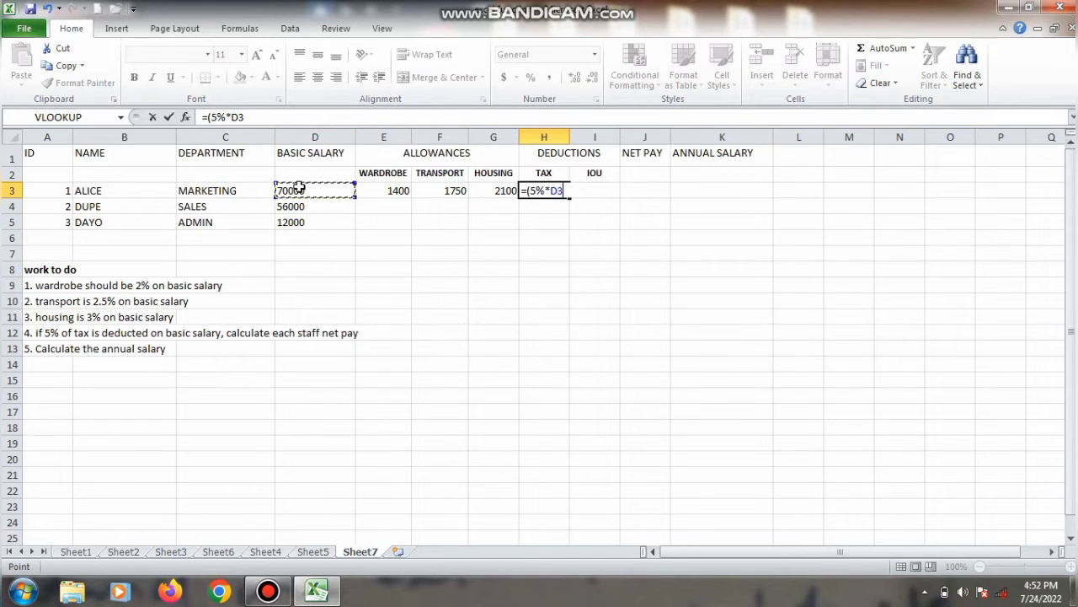
{"action": "type", "text": ")"}
{"action": "key", "text": "Return"}
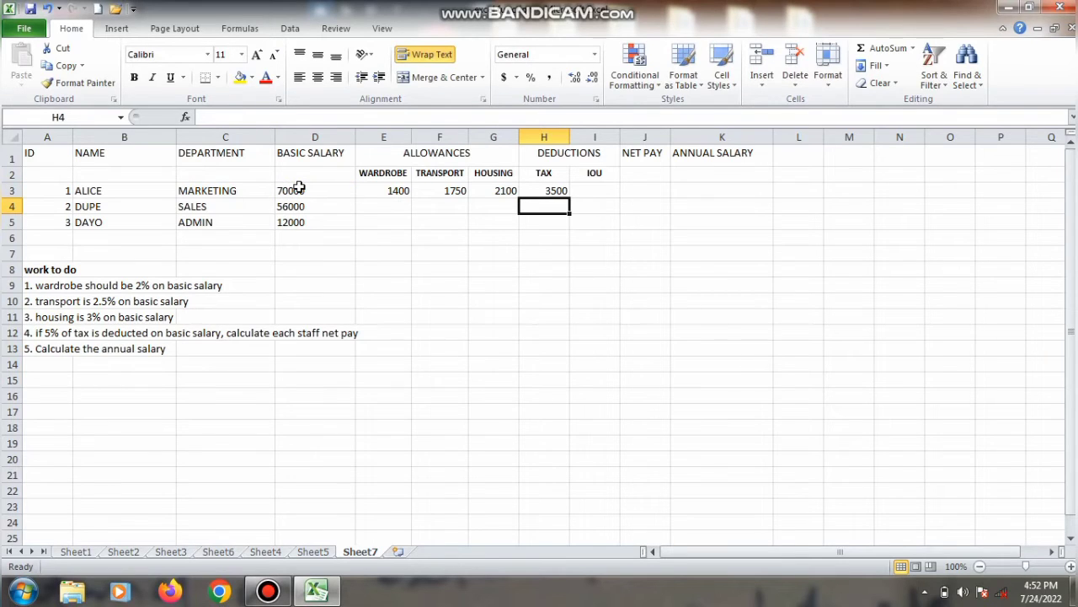
Step: Fill the wardrobe formula from E3 down to E7, and the transport, housing and tax formulas from F3:H3 down to row 8
{"action": "left_click", "coordinate": [397, 191]}
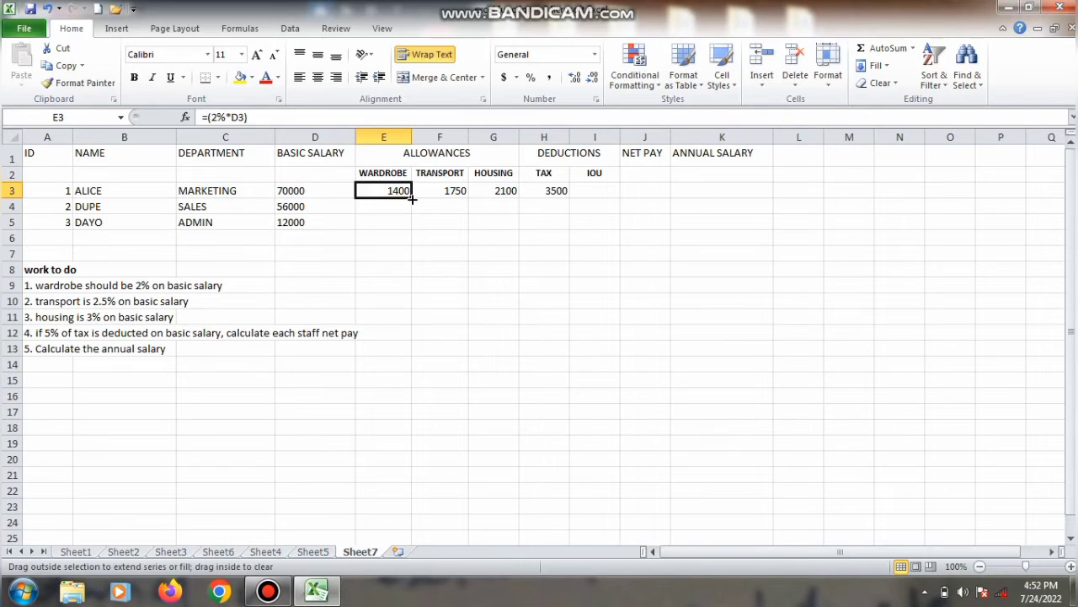
{"action": "left_click_drag", "start_coordinate": [412, 198], "coordinate": [412, 258]}
{"action": "left_click", "coordinate": [462, 192]}
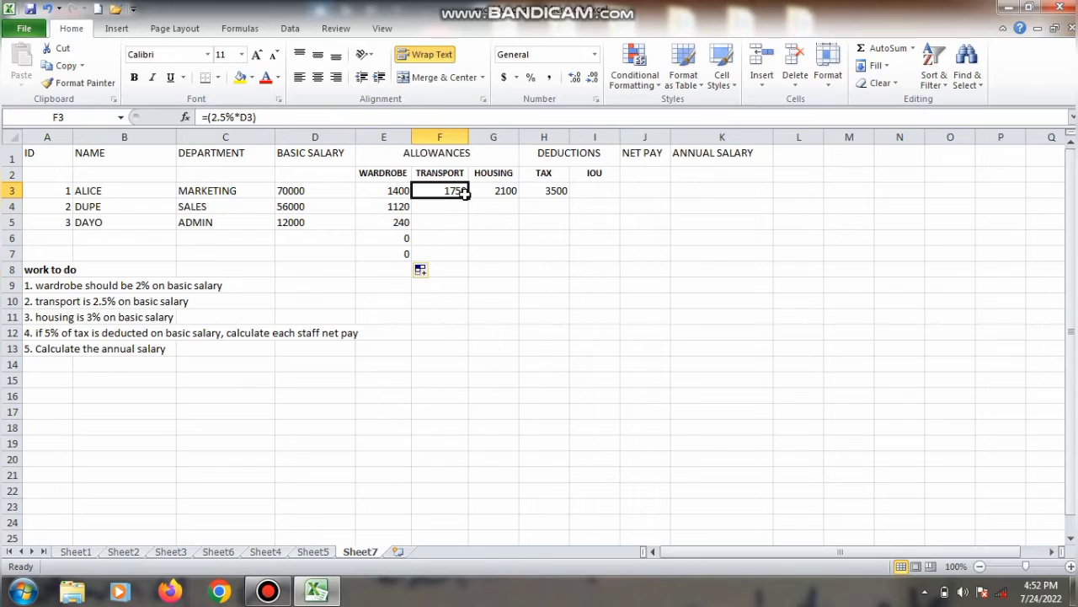
{"action": "left_click_drag", "start_coordinate": [457, 190], "coordinate": [563, 269]}
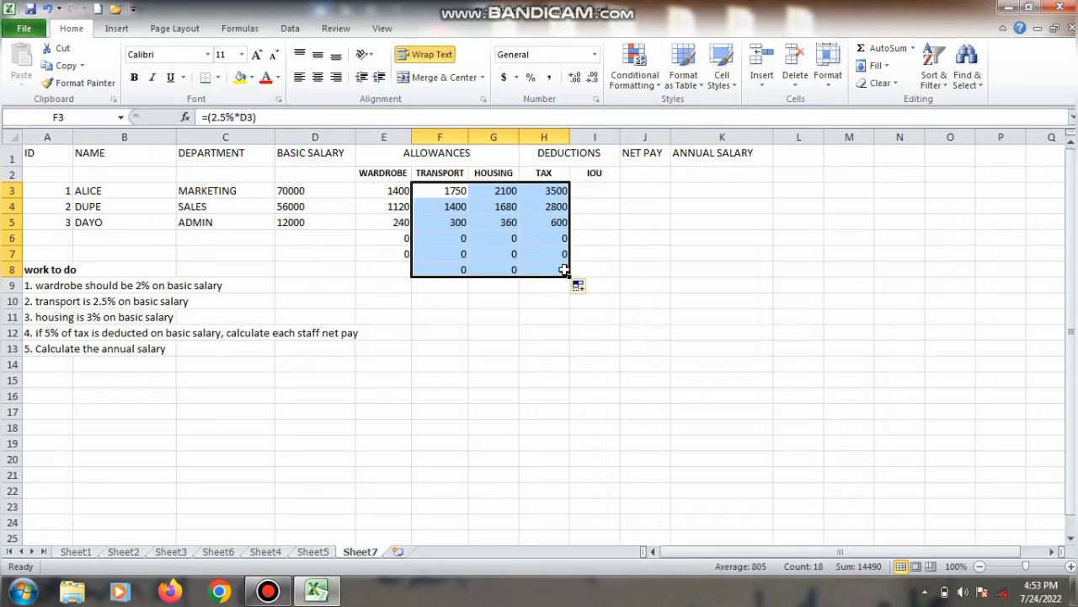
Step: Sum the first employee's basic salary and allowances in the net pay cell J3 with =SUM(D3:G3)
{"action": "left_click", "coordinate": [644, 189]}
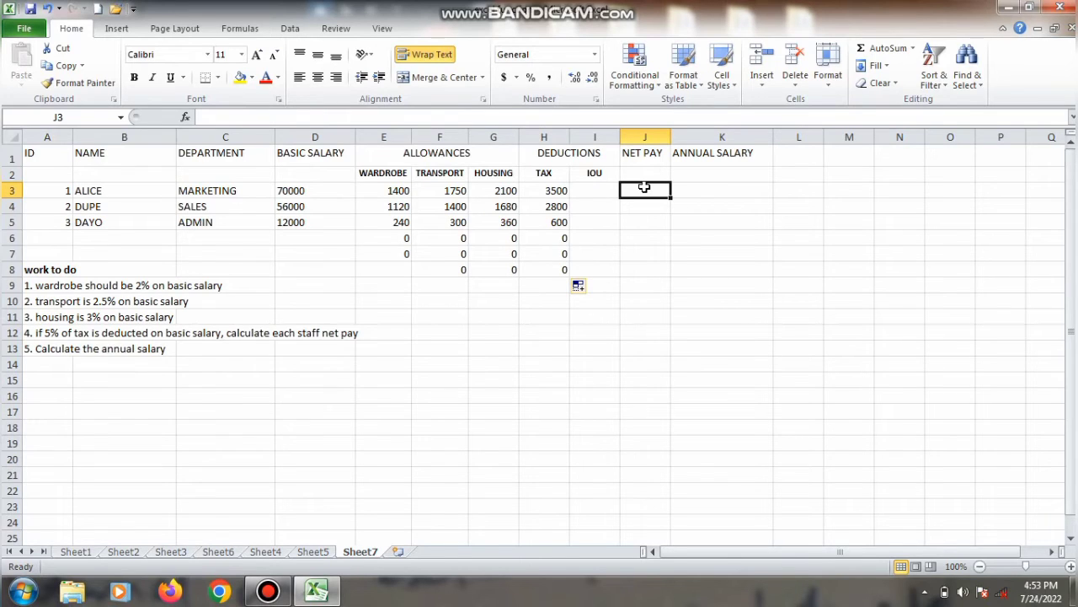
{"action": "type", "text": "="}
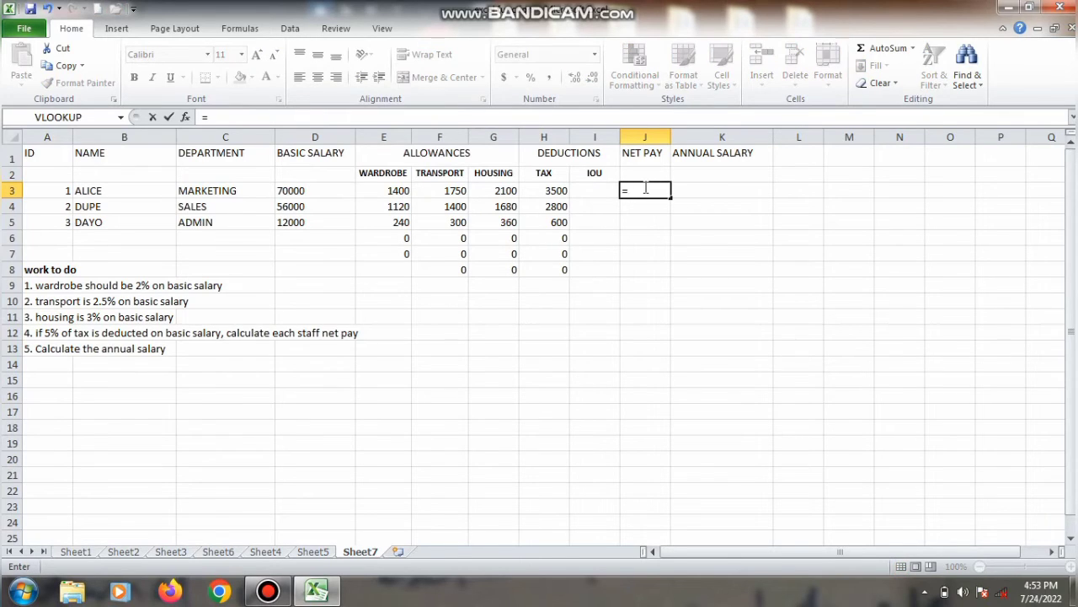
{"action": "type", "text": "SUM("}
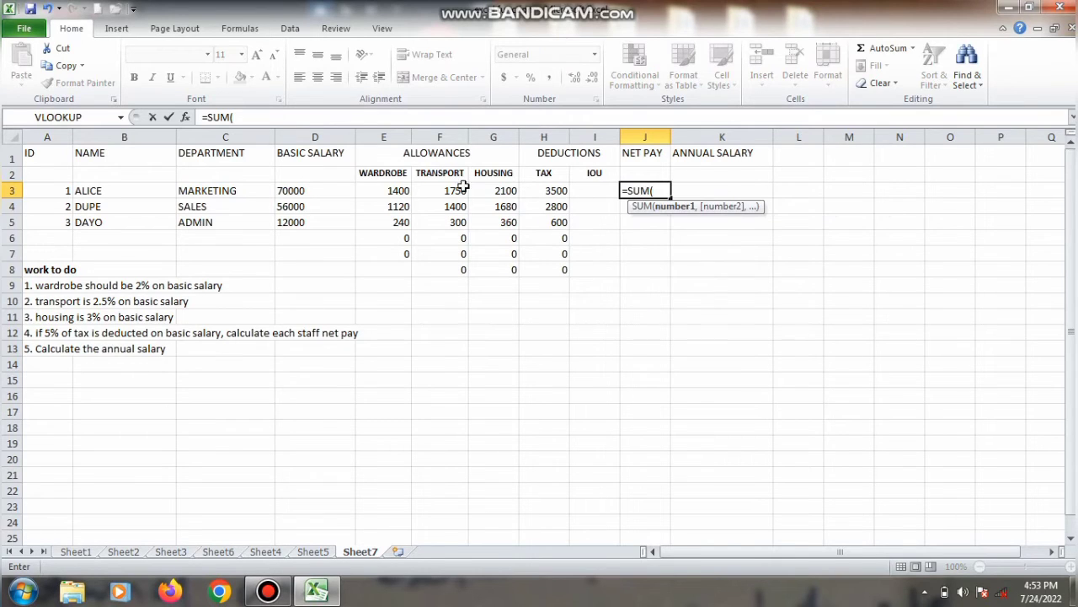
{"action": "left_click_drag", "start_coordinate": [323, 189], "coordinate": [499, 189]}
{"action": "key", "text": "Return"}
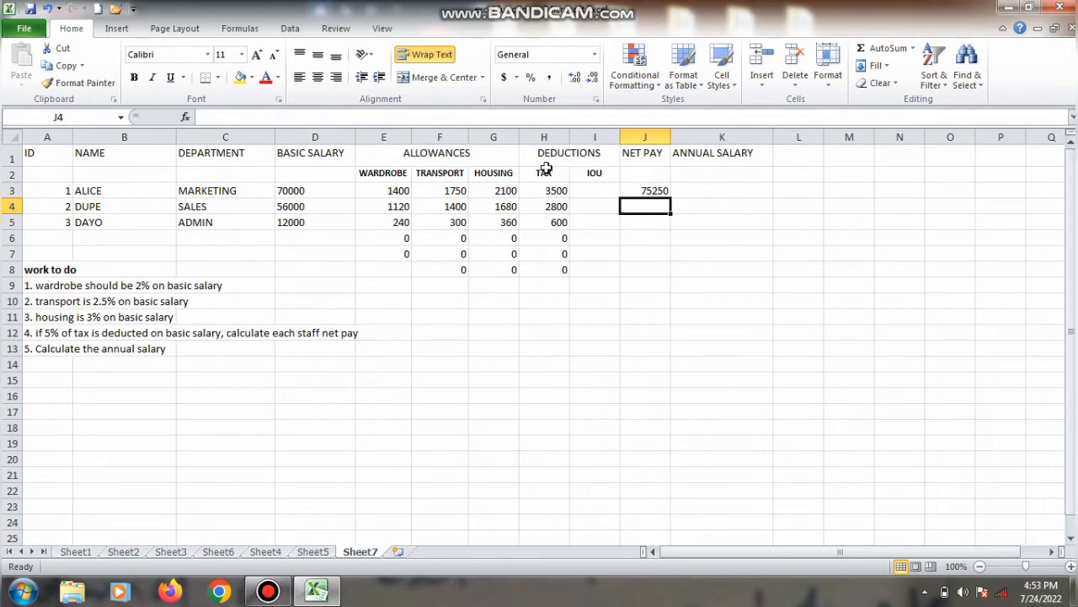
Step: Subtract the tax in the net pay formula so J3 reads =SUM(D3:G3)-H3, and fill it down to J5
{"action": "left_click", "coordinate": [618, 191]}
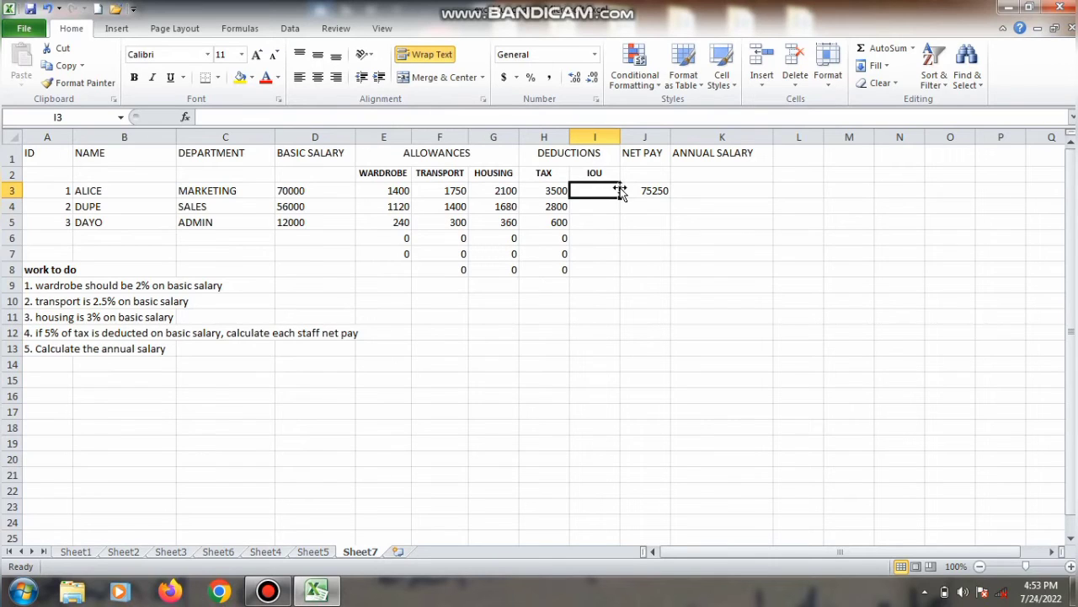
{"action": "left_click", "coordinate": [652, 192]}
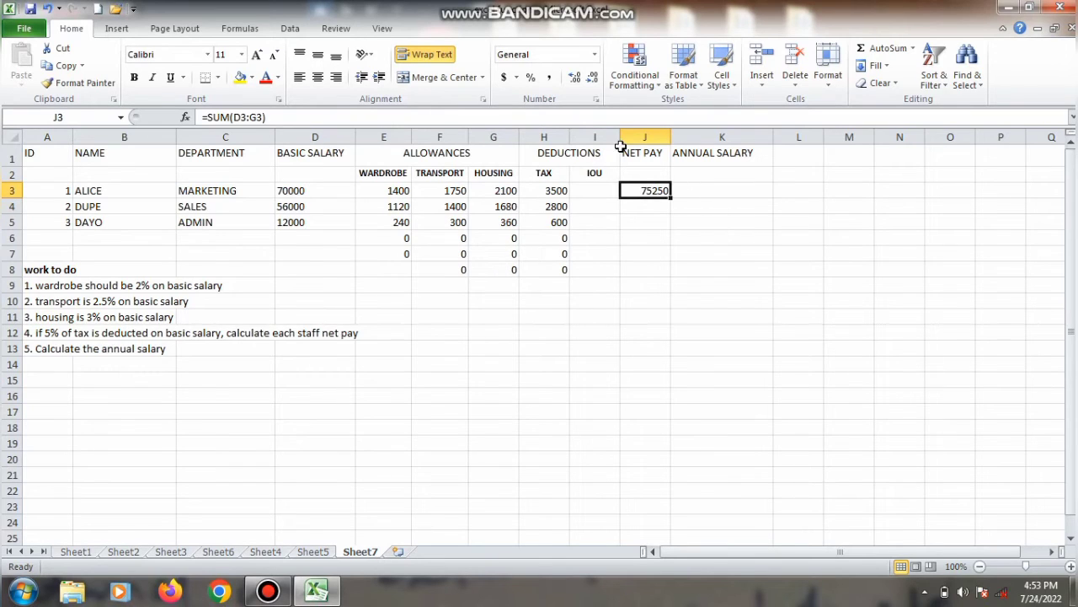
{"action": "left_click", "coordinate": [409, 118]}
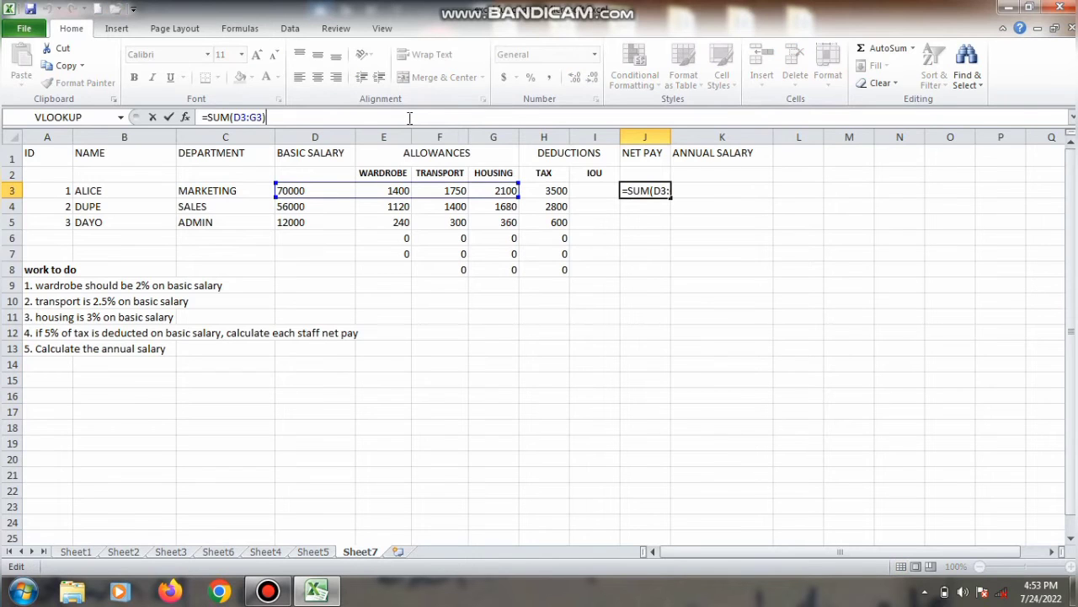
{"action": "type", "text": "-"}
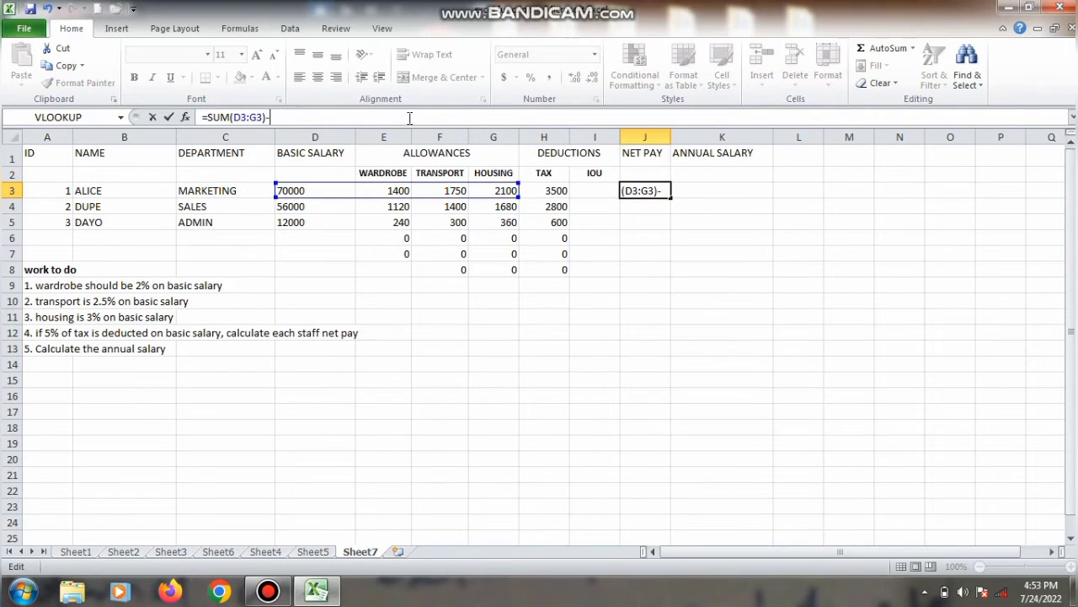
{"action": "left_click", "coordinate": [556, 192]}
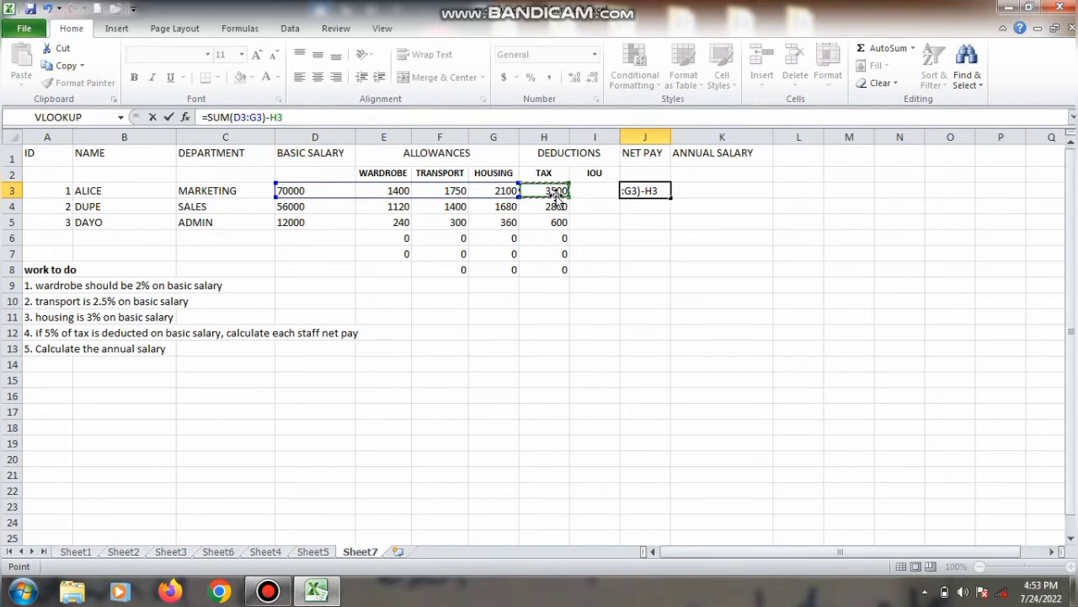
{"action": "key", "text": "Return"}
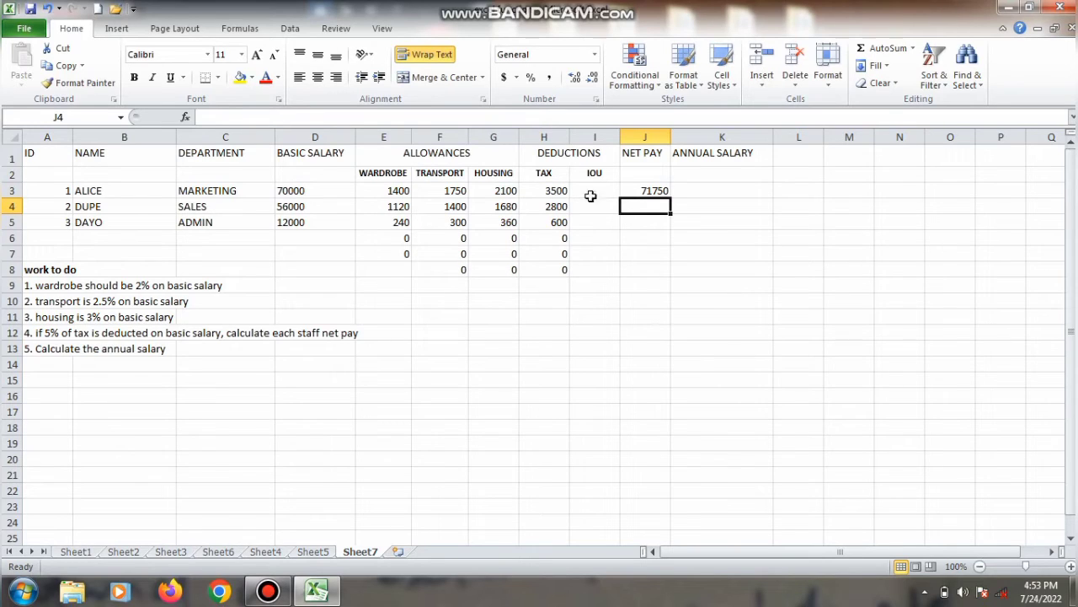
{"action": "left_click", "coordinate": [633, 191]}
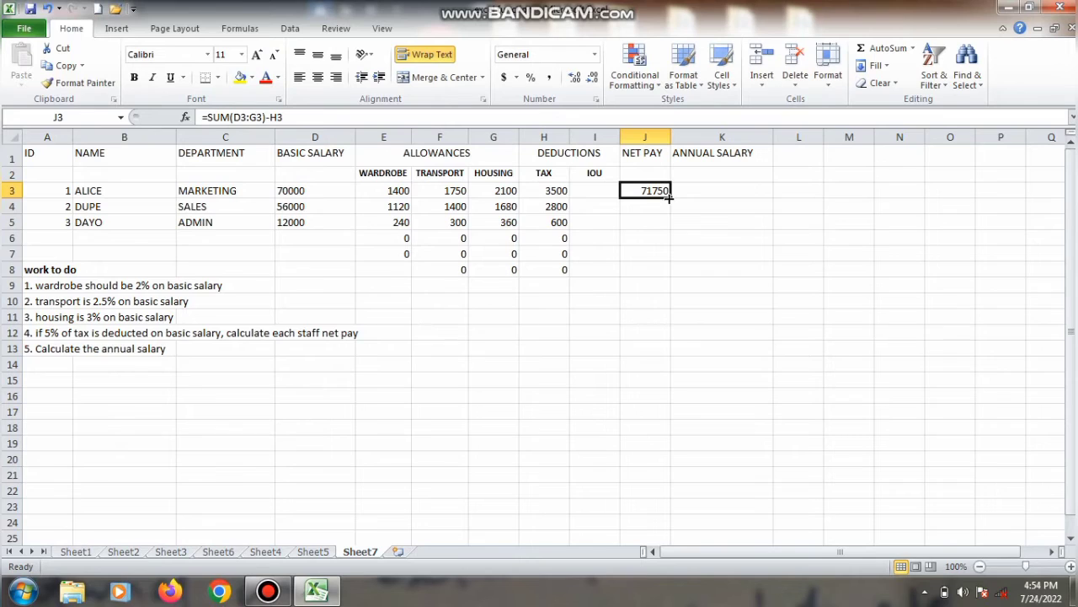
{"action": "left_click_drag", "start_coordinate": [672, 196], "coordinate": [665, 231]}
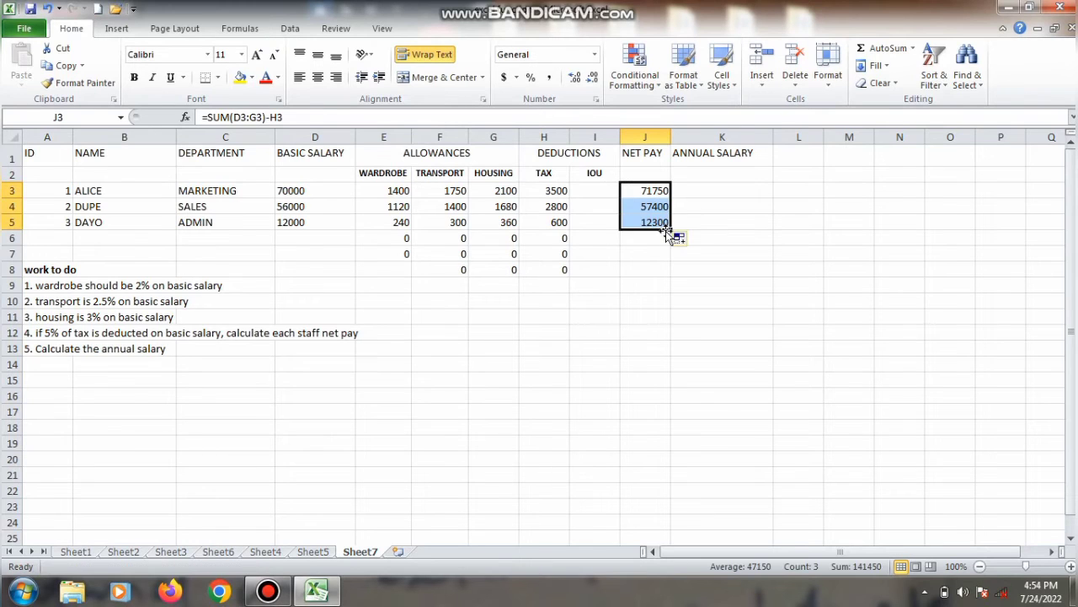
Step: Replace the second employee's net pay formula in J4 with =(D4+E4:G4)-H4, adding the allowances as a range and subtracting the tax
{"action": "left_click", "coordinate": [658, 205]}
{"action": "double_click", "coordinate": [658, 205]}
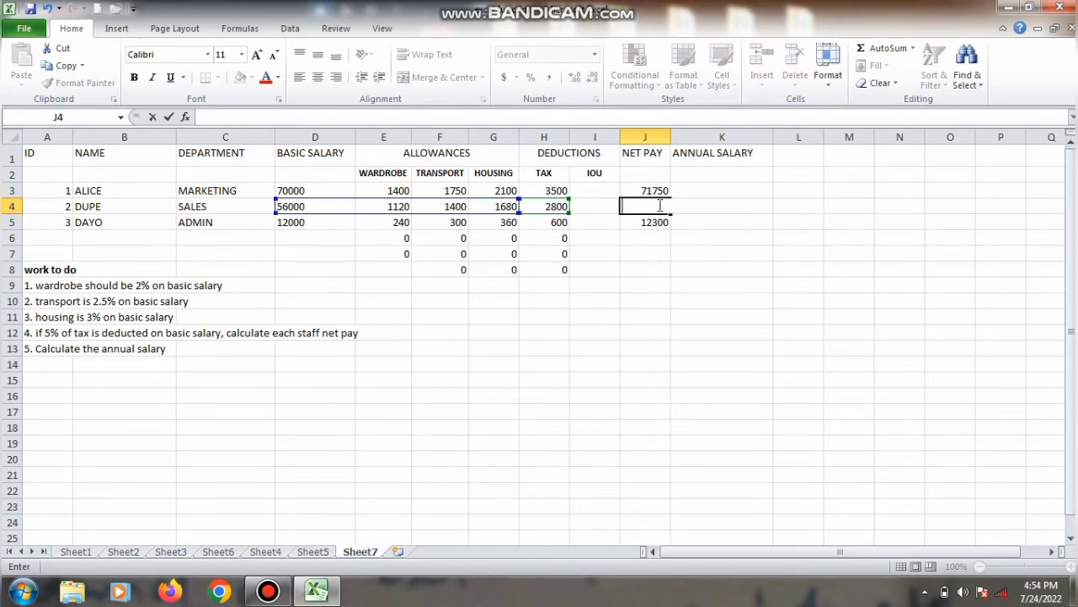
{"action": "type", "text": "="}
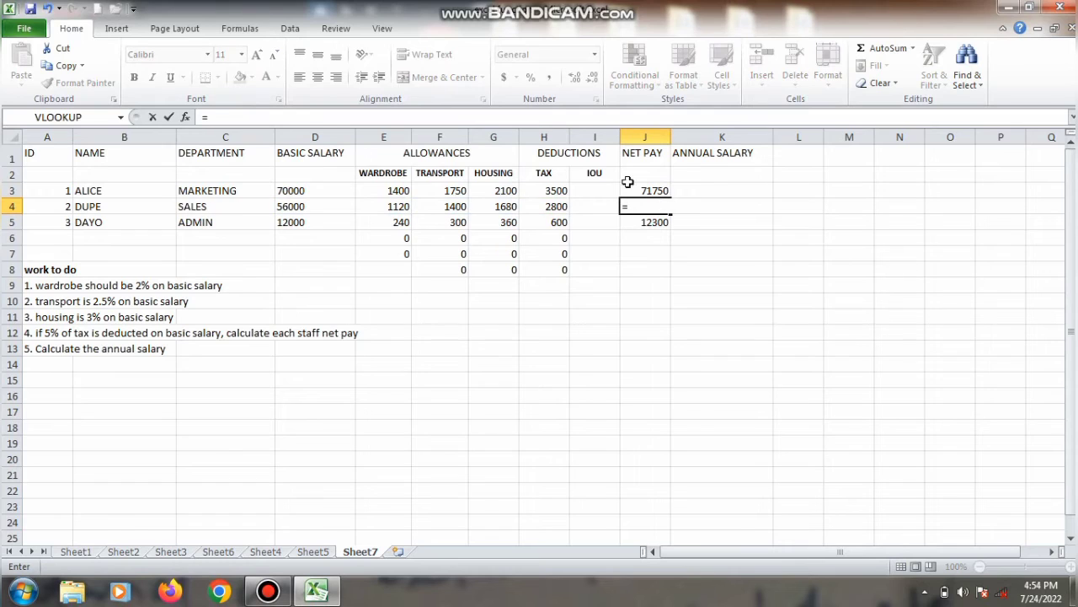
{"action": "left_click", "coordinate": [315, 206]}
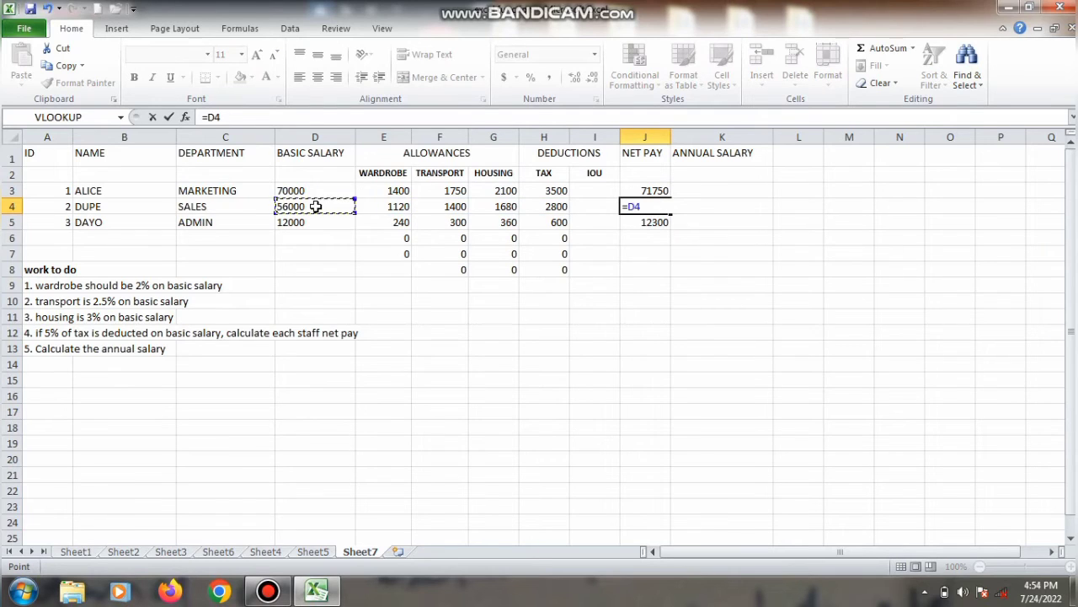
{"action": "type", "text": "+"}
{"action": "left_click_drag", "start_coordinate": [374, 211], "coordinate": [479, 207]}
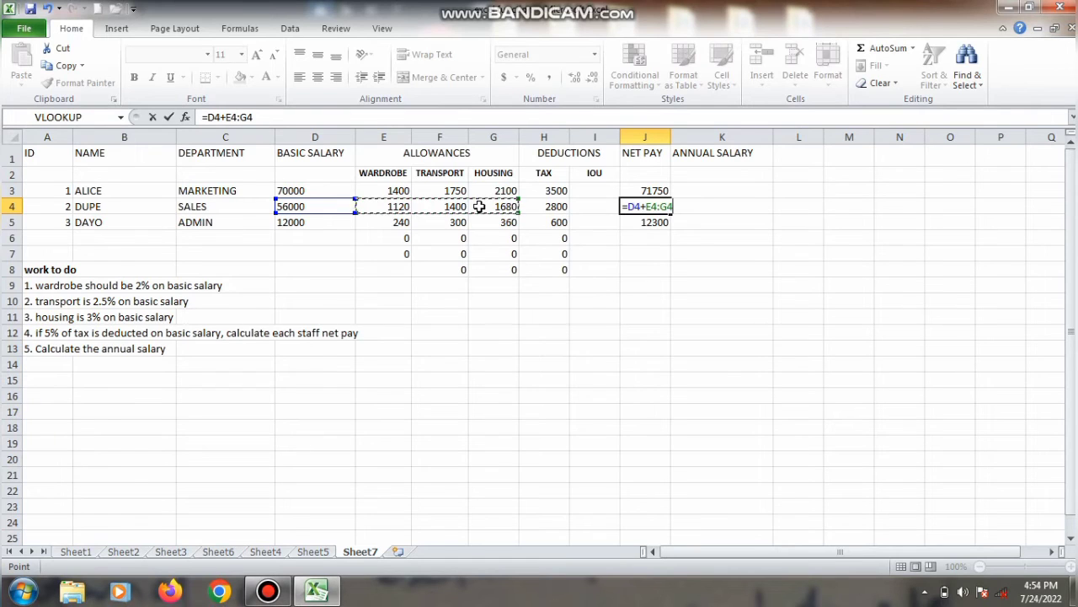
{"action": "type", "text": ")"}
{"action": "left_click", "coordinate": [627, 208]}
{"action": "type", "text": "("}
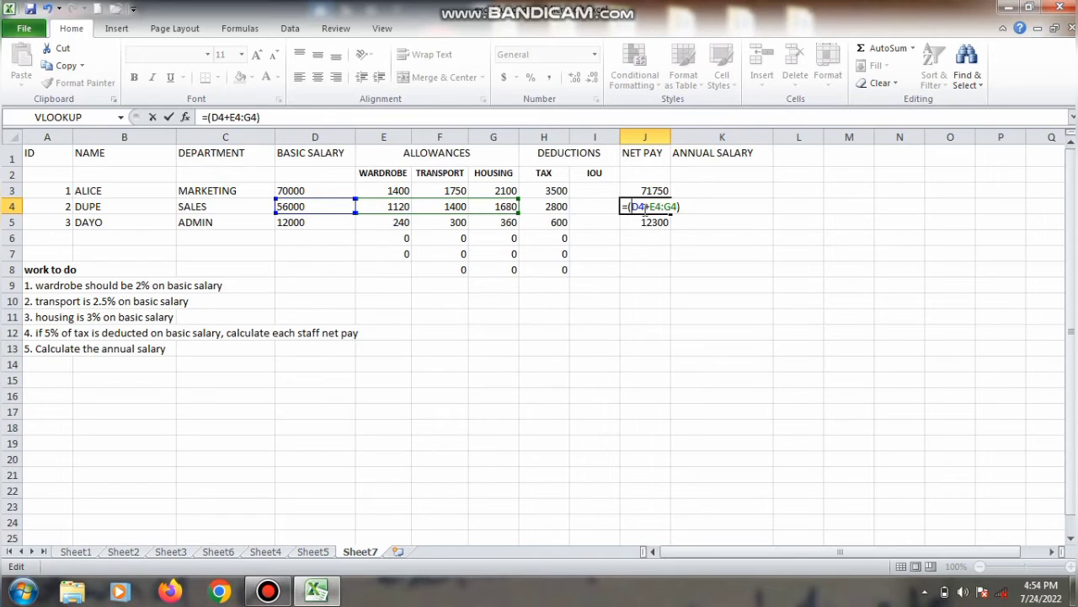
{"action": "left_click", "coordinate": [681, 208]}
{"action": "type", "text": "-"}
{"action": "left_click", "coordinate": [543, 206]}
{"action": "key", "text": "Return"}
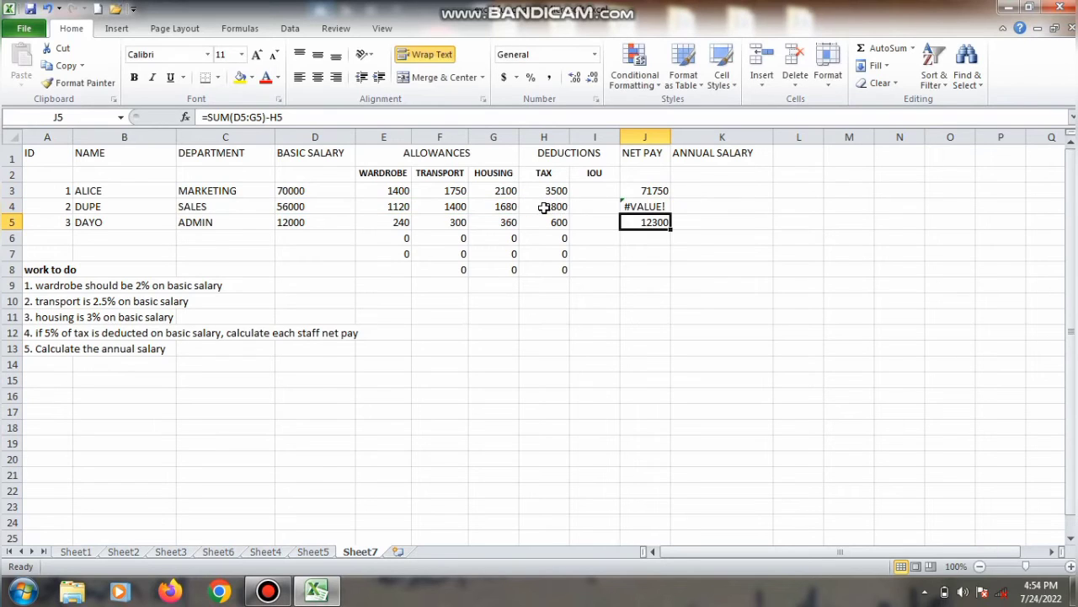
Step: Correct the J4 net pay formula to =(D4+E4+F4+G4)-H4, adding each allowance individually instead of as a range
{"action": "left_click", "coordinate": [640, 207]}
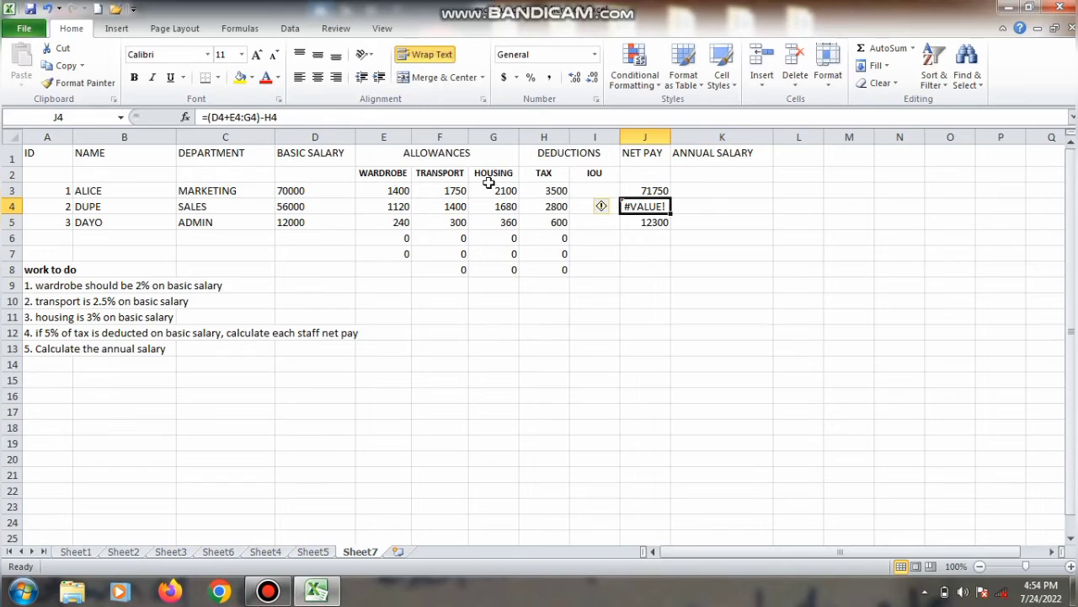
{"action": "left_click", "coordinate": [229, 118]}
{"action": "key", "text": "BackSpace"}
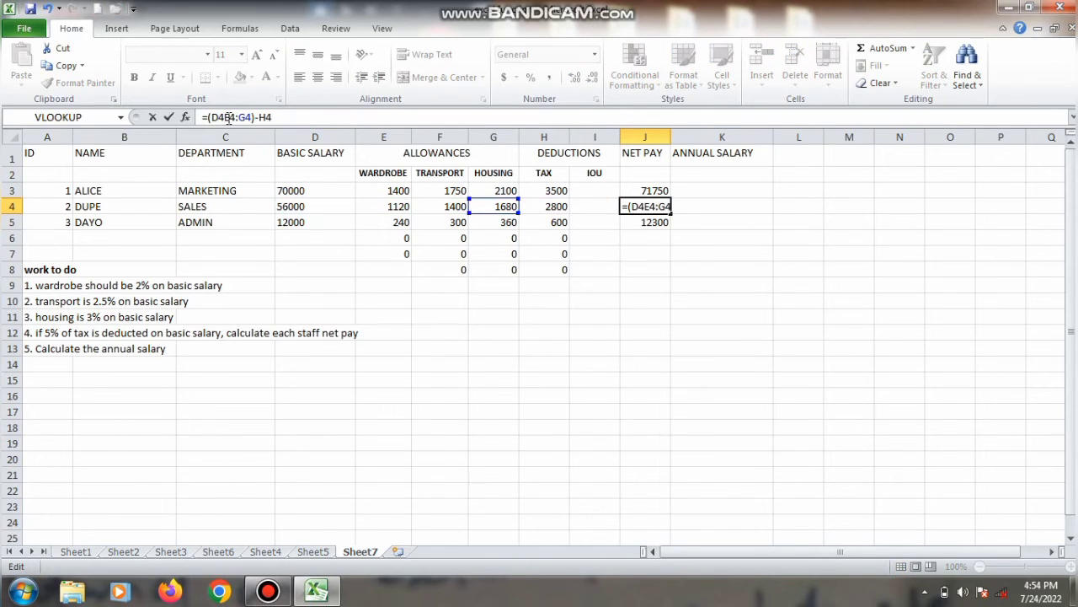
{"action": "type", "text": "+"}
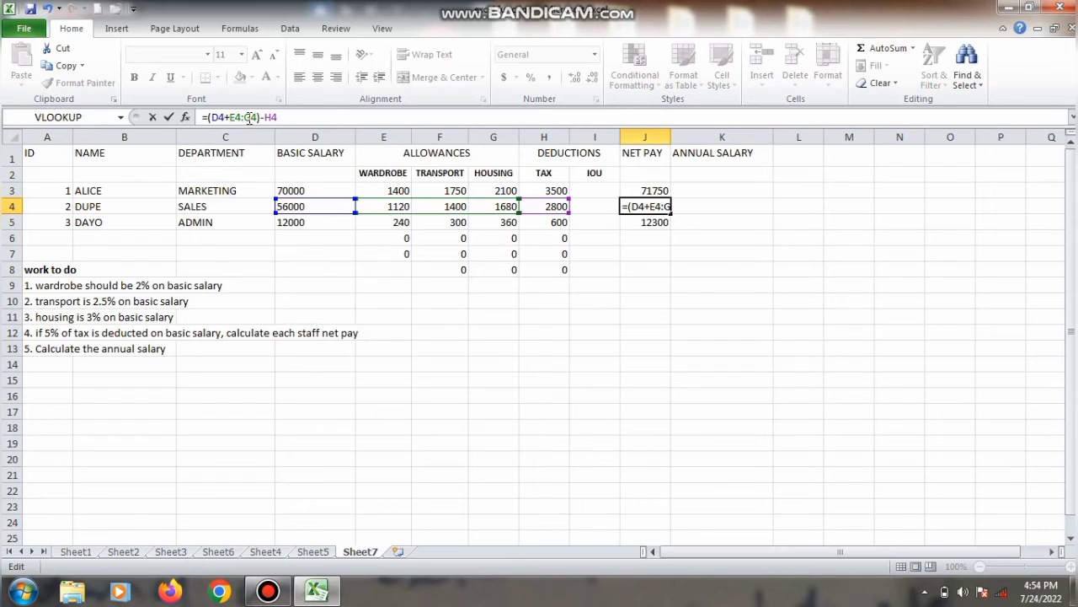
{"action": "left_click", "coordinate": [245, 118]}
{"action": "key", "text": "BackSpace"}
{"action": "type", "text": "+"}
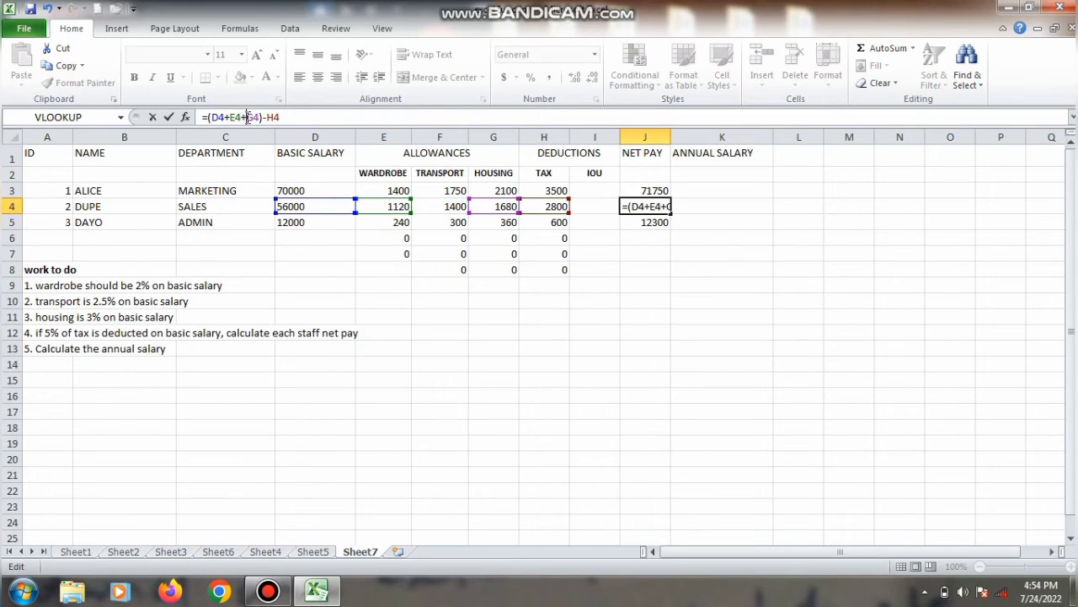
{"action": "left_click", "coordinate": [255, 117]}
{"action": "key", "text": "BackSpace"}
{"action": "type", "text": "F"}
{"action": "left_click", "coordinate": [256, 118]}
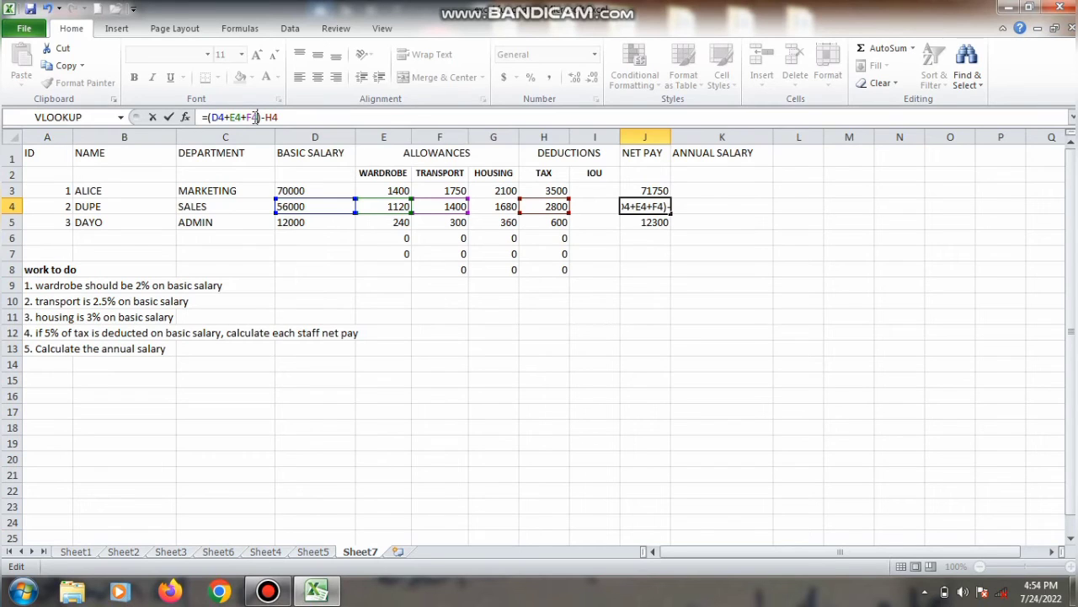
{"action": "type", "text": "+g4"}
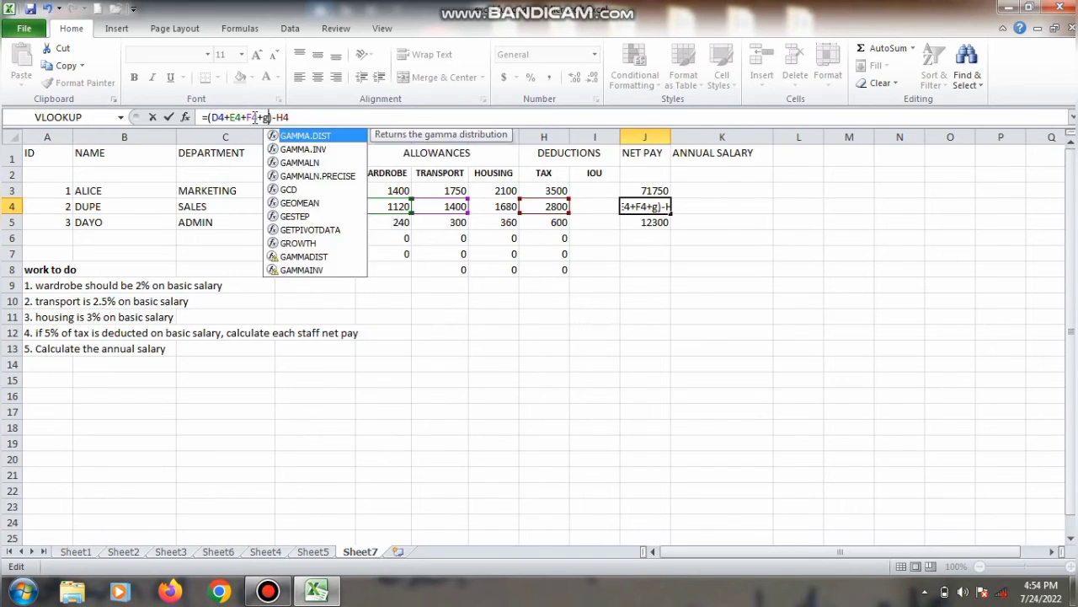
{"action": "key", "text": "Return"}
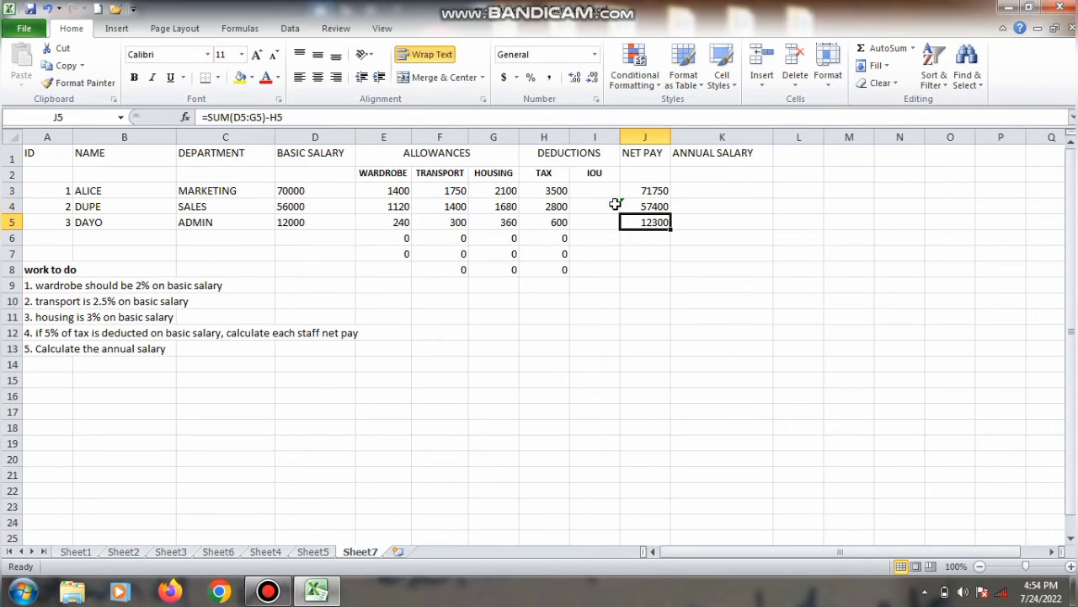
Step: Compare the net pay formulas in J4 and J3
{"action": "left_click", "coordinate": [627, 204]}
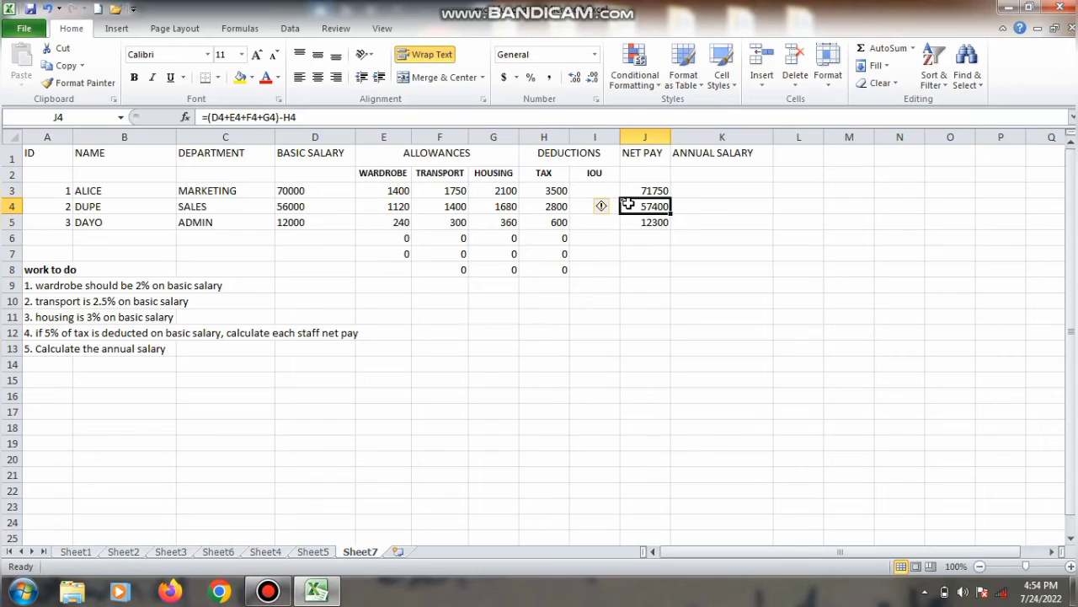
{"action": "left_click", "coordinate": [661, 189]}
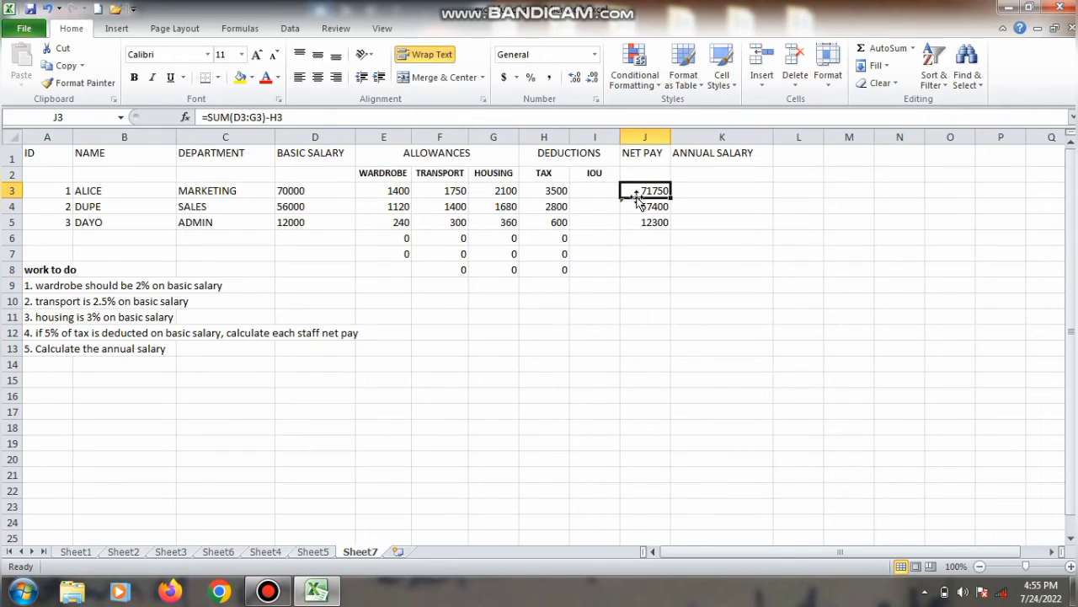
{"action": "left_click", "coordinate": [638, 207]}
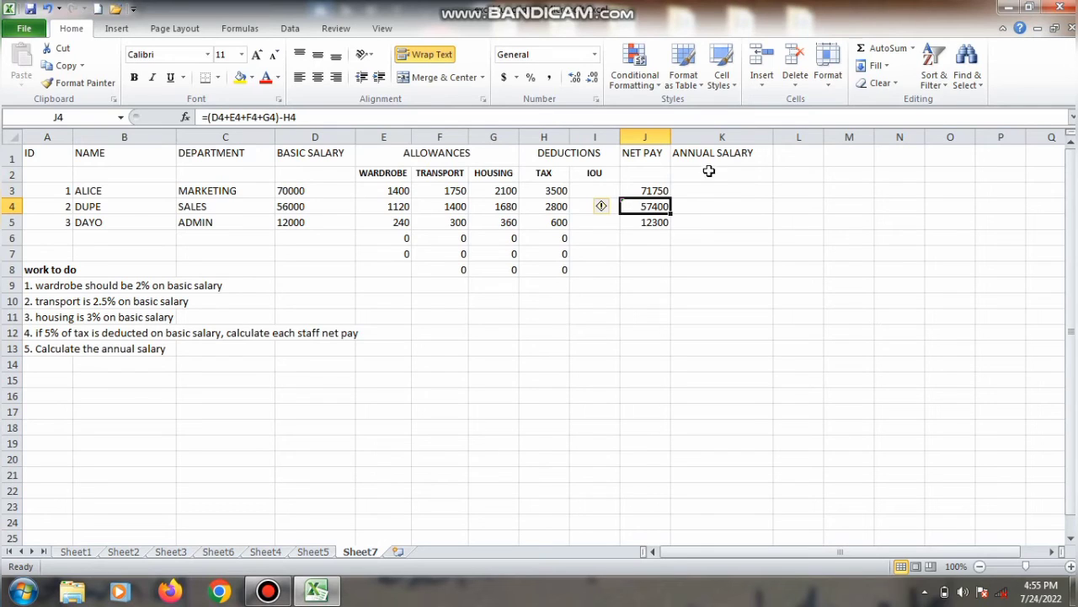
Step: Calculate the first employee's annual salary in K3 by multiplying the net pay by 12 with =J3*12
{"action": "left_click", "coordinate": [700, 196]}
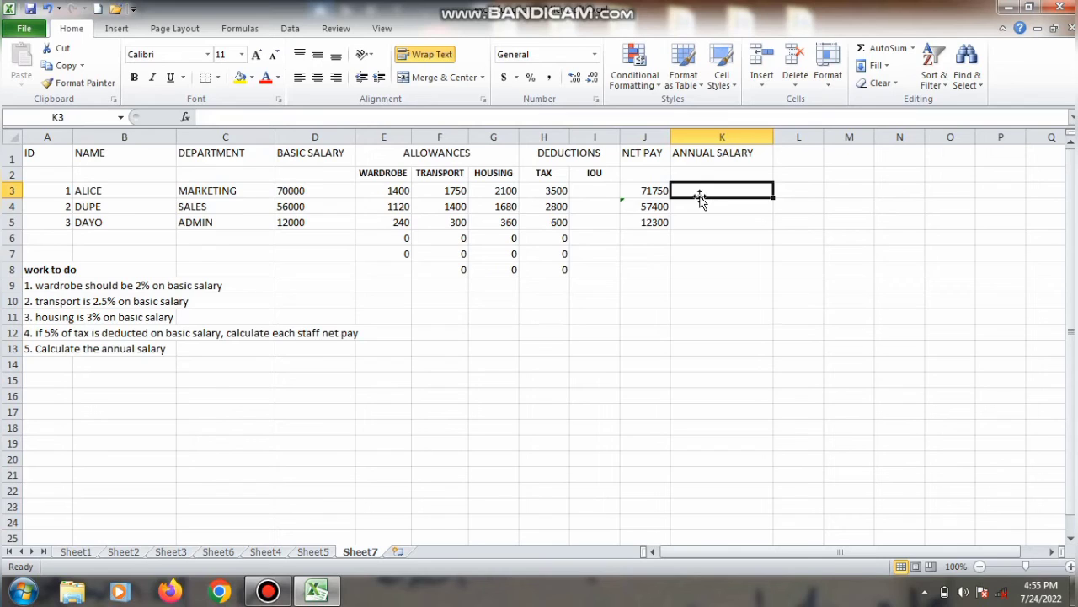
{"action": "left_click", "coordinate": [651, 193]}
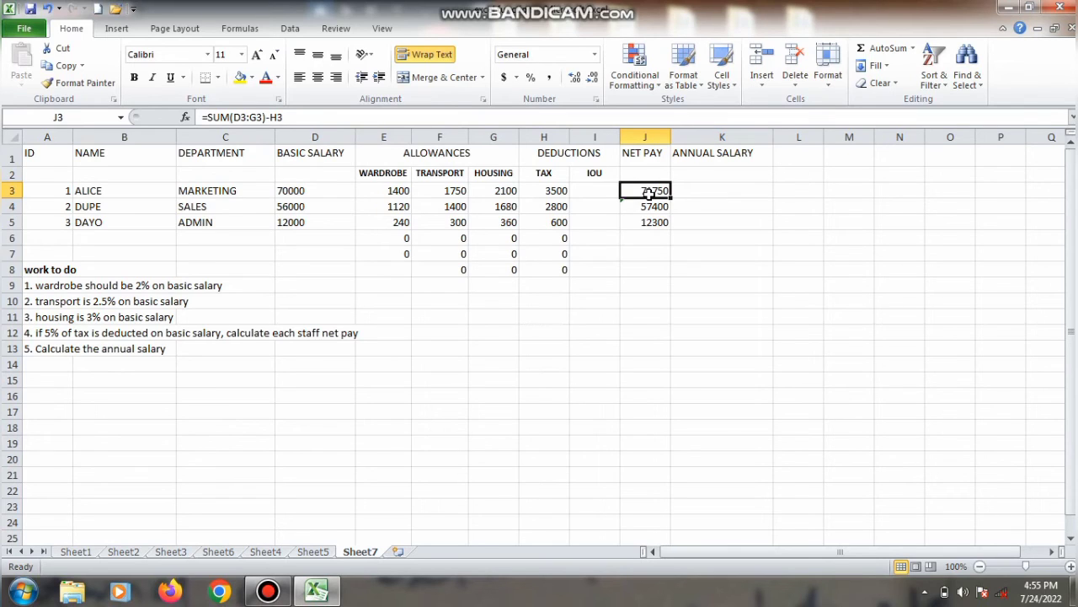
{"action": "left_click", "coordinate": [721, 194]}
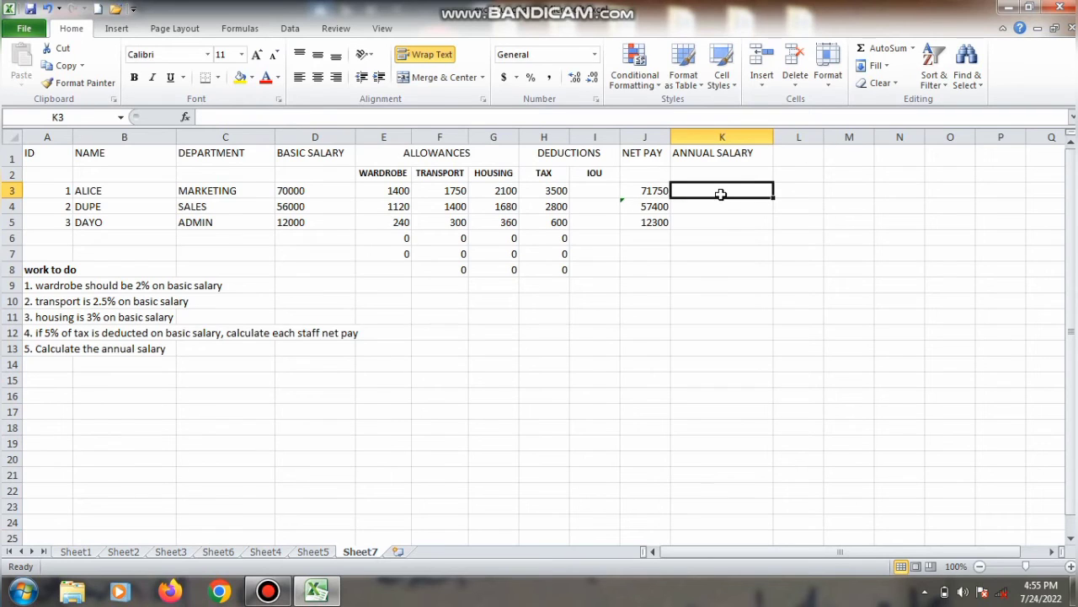
{"action": "type", "text": "="}
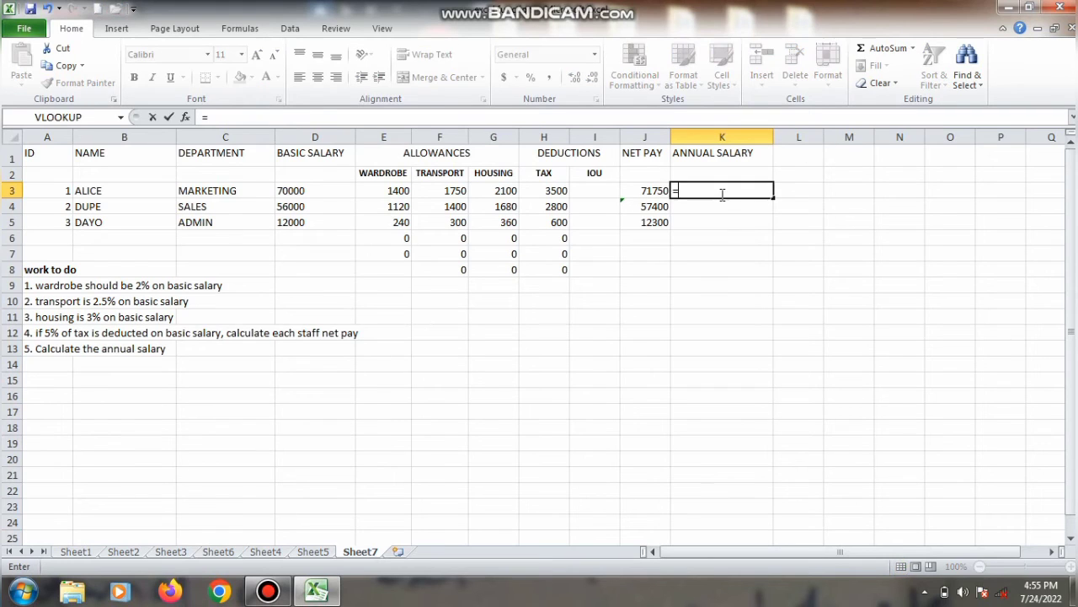
{"action": "left_click", "coordinate": [646, 191]}
{"action": "type", "text": "*"}
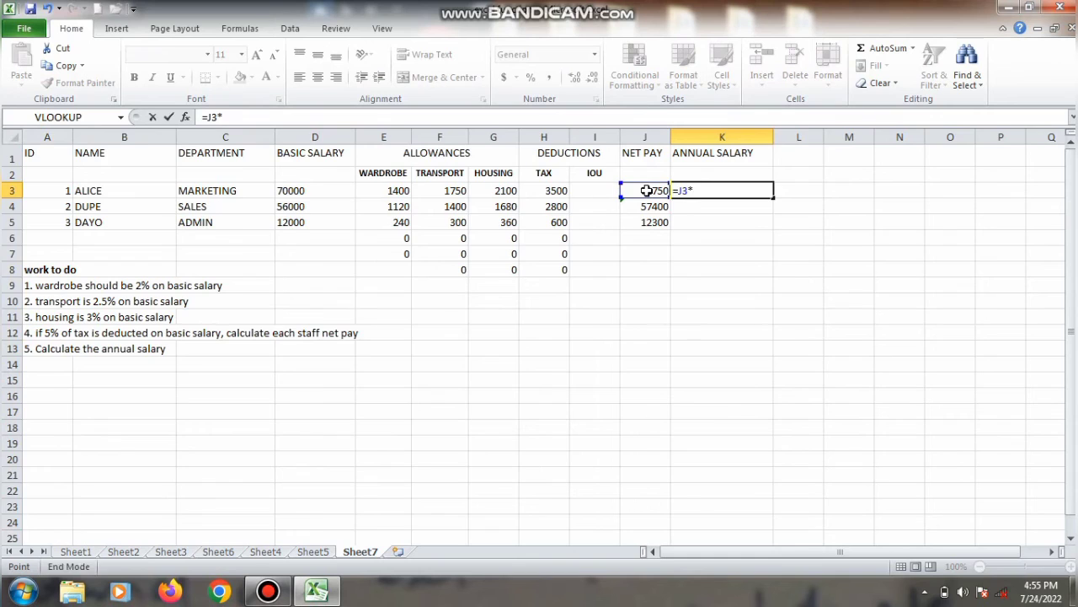
{"action": "key", "text": "ctrl+Down"}
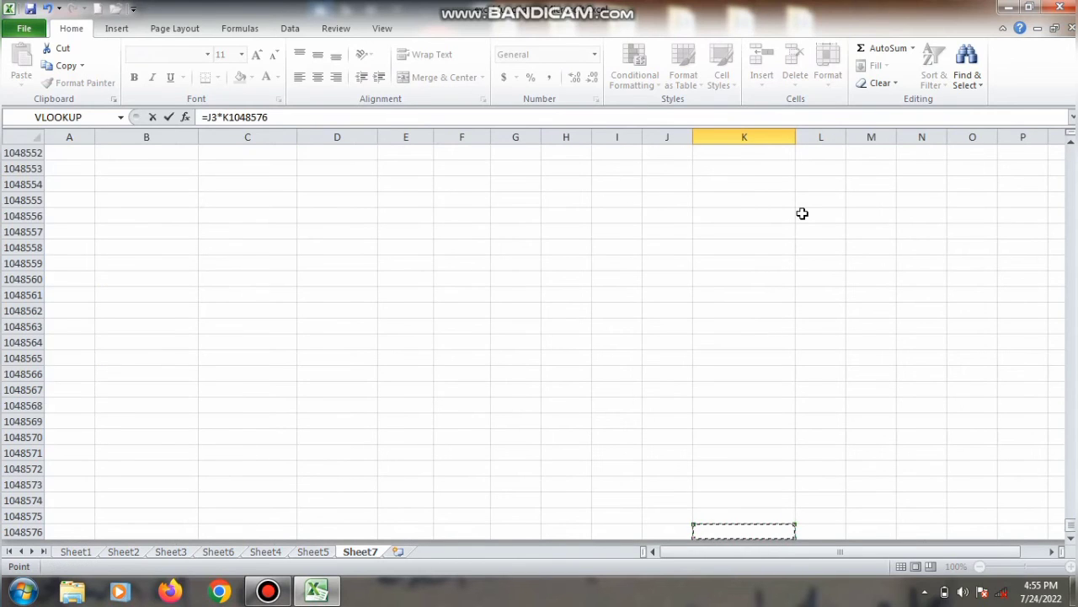
{"action": "key", "text": "ctrl+Home"}
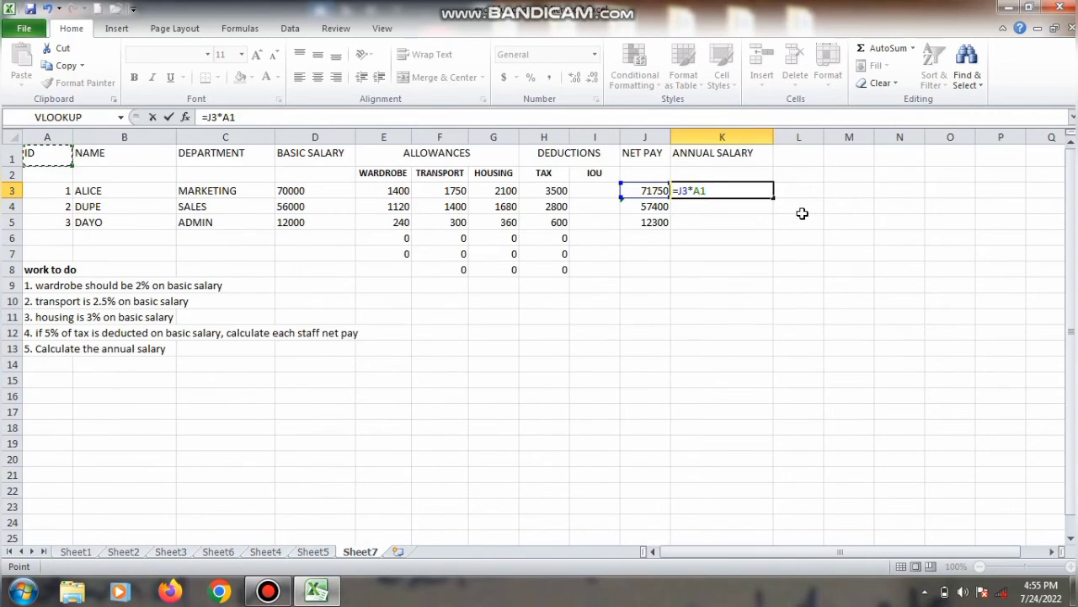
{"action": "key", "text": "BackSpace"}
{"action": "key", "text": "BackSpace"}
{"action": "type", "text": "12"}
{"action": "key", "text": "Return"}
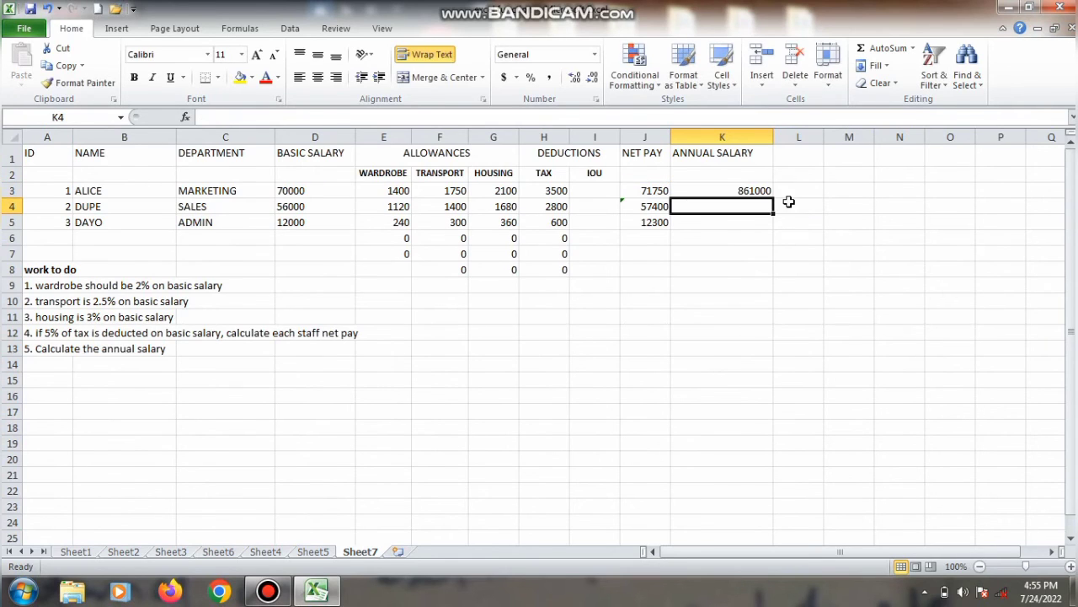
{"action": "left_click", "coordinate": [748, 192]}
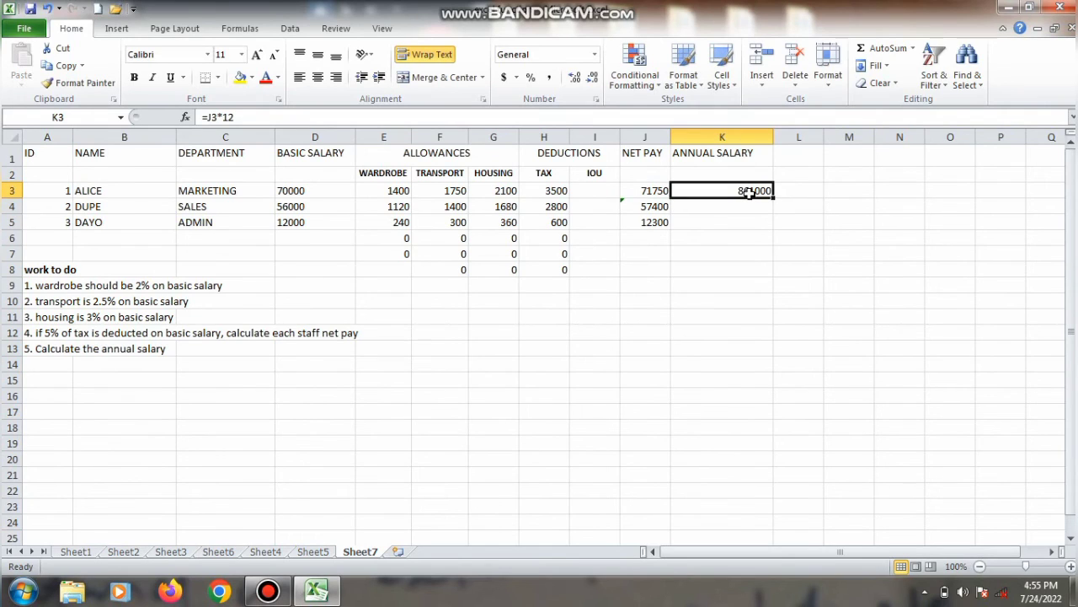